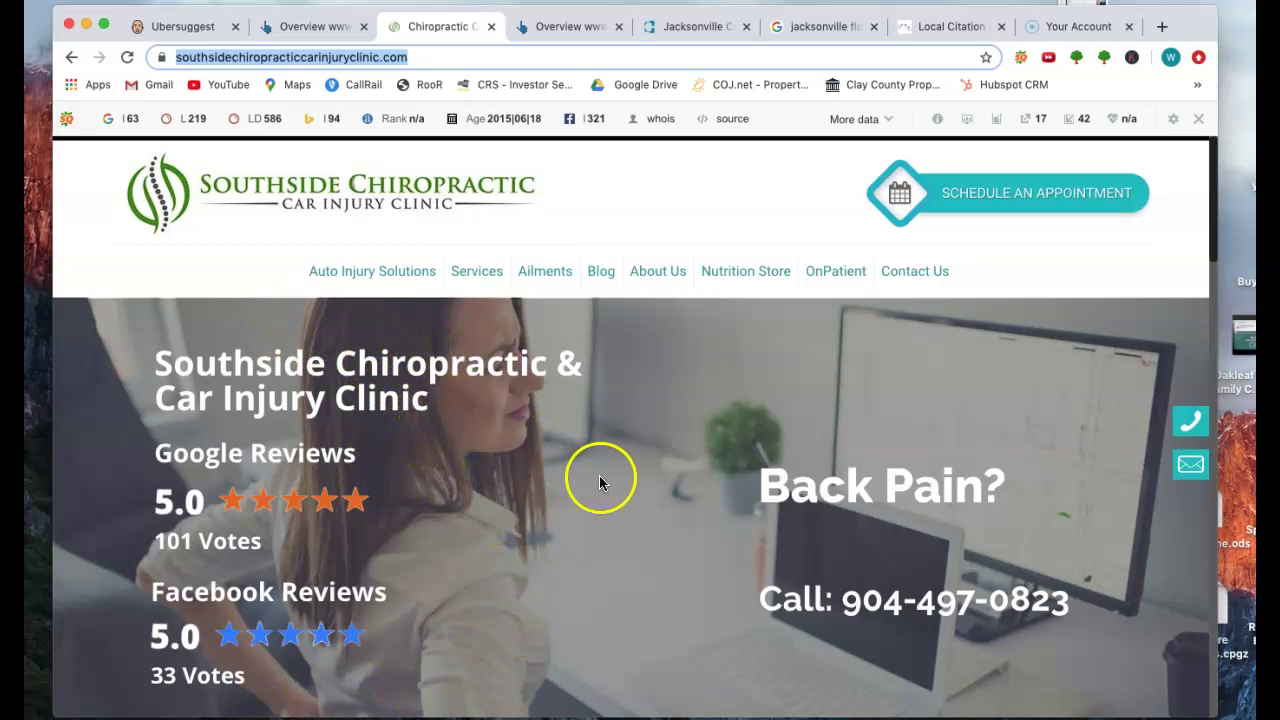
# - Scroll the Southside Chiropractic homepage past its 5.0 review ratings and back to the top
pyautogui.scroll(-10, 607, 483)
pyautogui.scroll(-2, 990, 536)
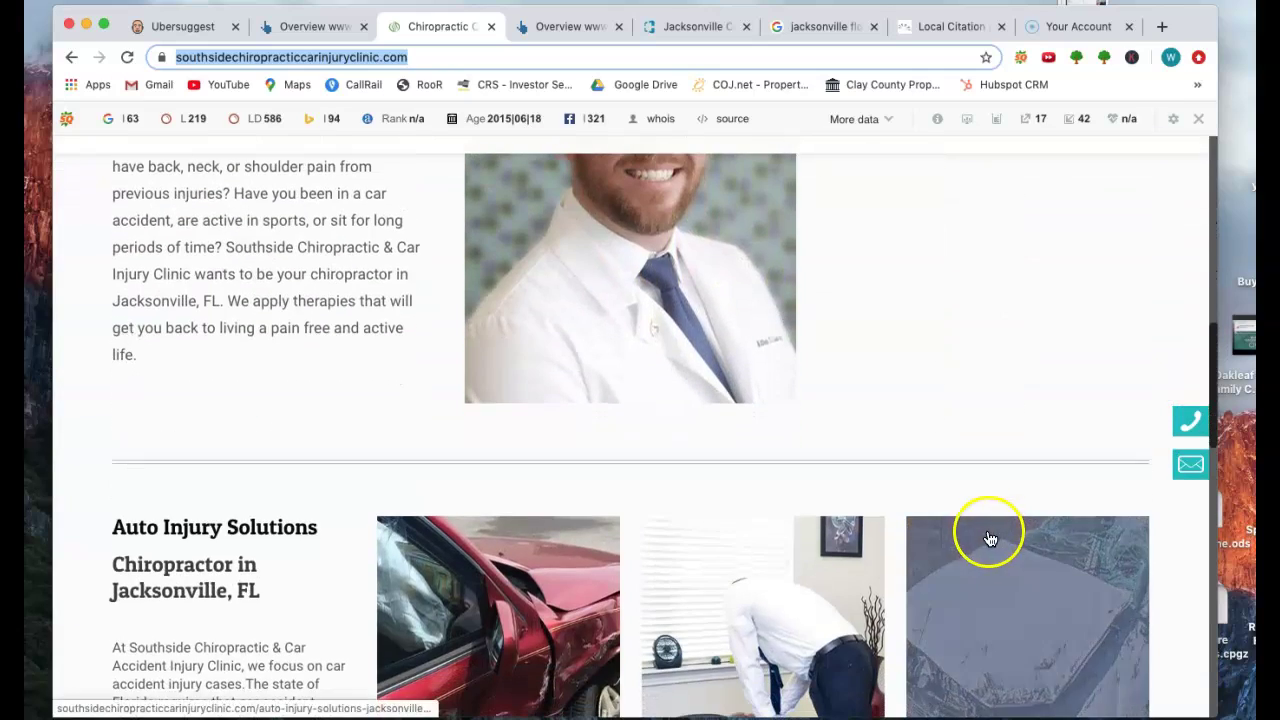
pyautogui.scroll(12, 335, 476)
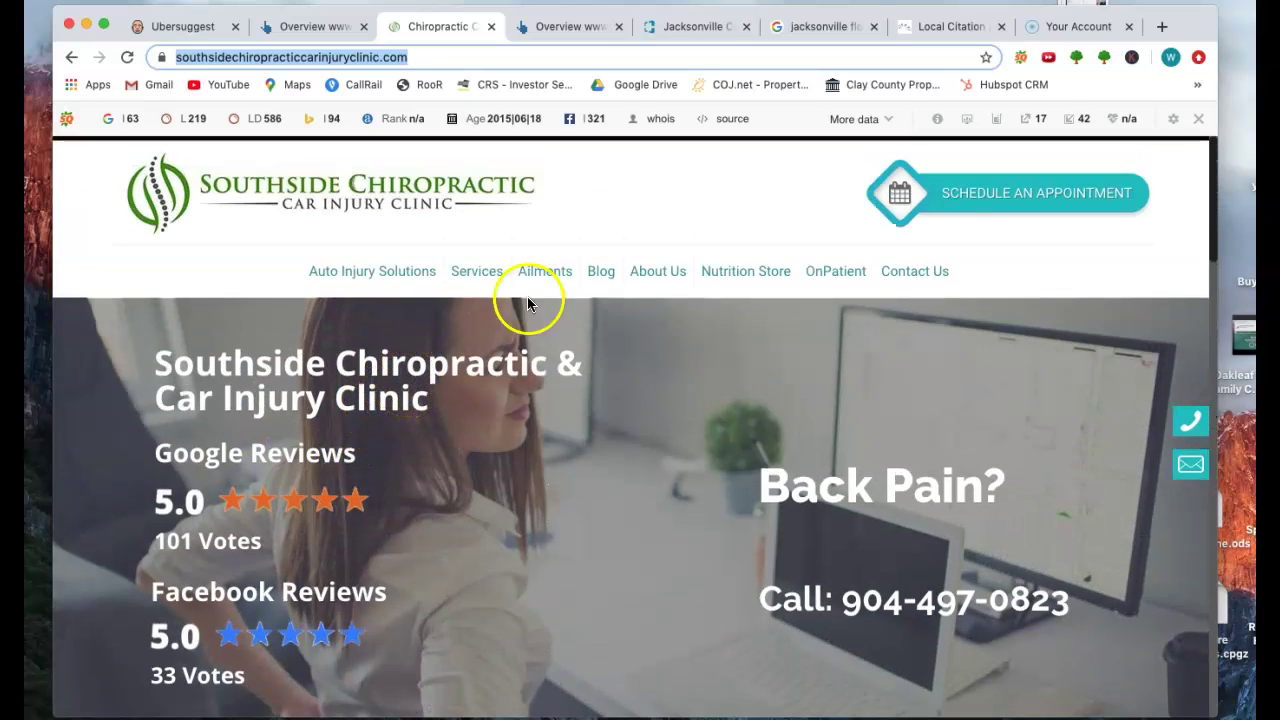
pyautogui.moveTo(463, 263)
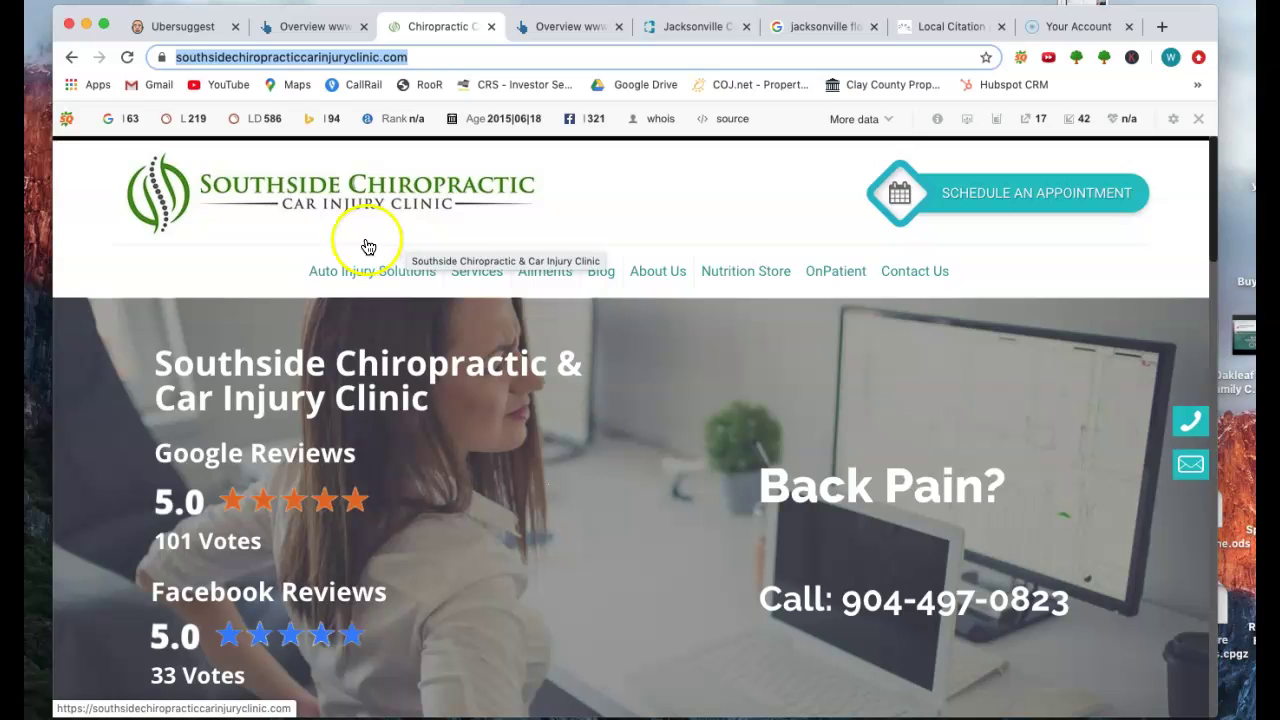
# - Review Ubersuggest keyword ideas for jacksonville florida chiropractor: 1,300 volume, $8.77 CPC, variants at 1,600
pyautogui.click(186, 27)
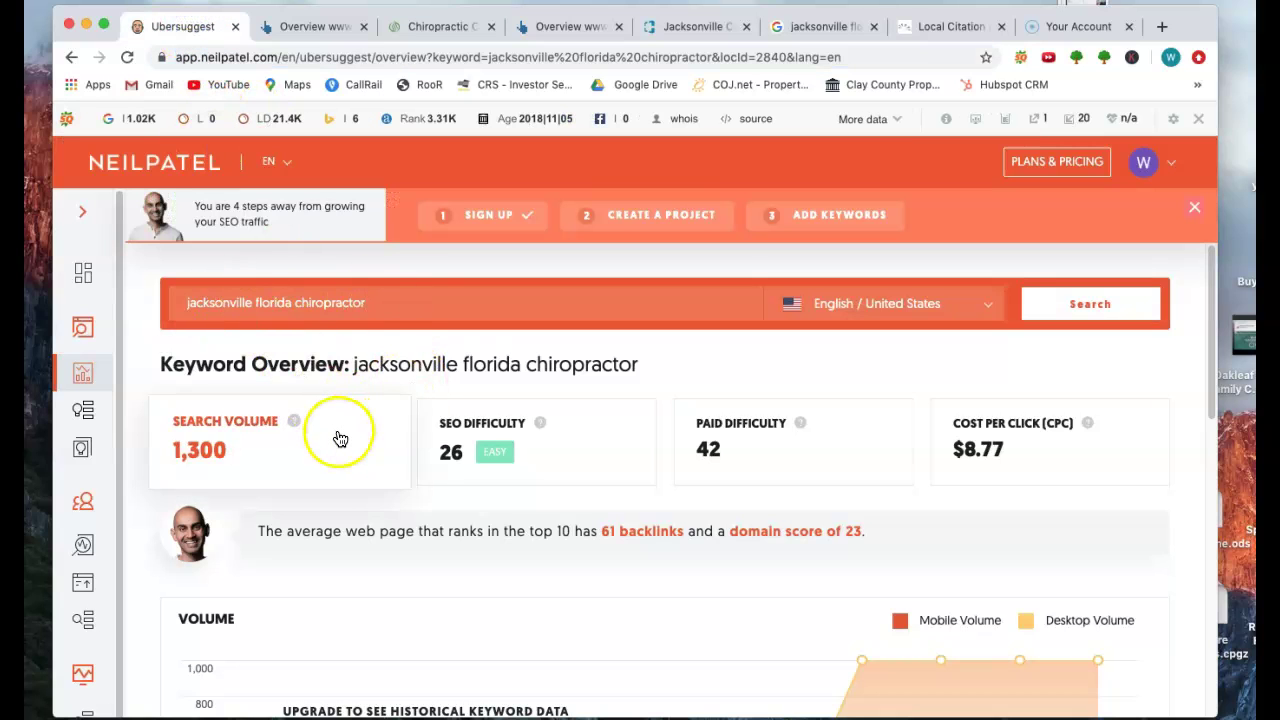
pyautogui.scroll(-3, 443, 520)
pyautogui.scroll(3, 445, 513)
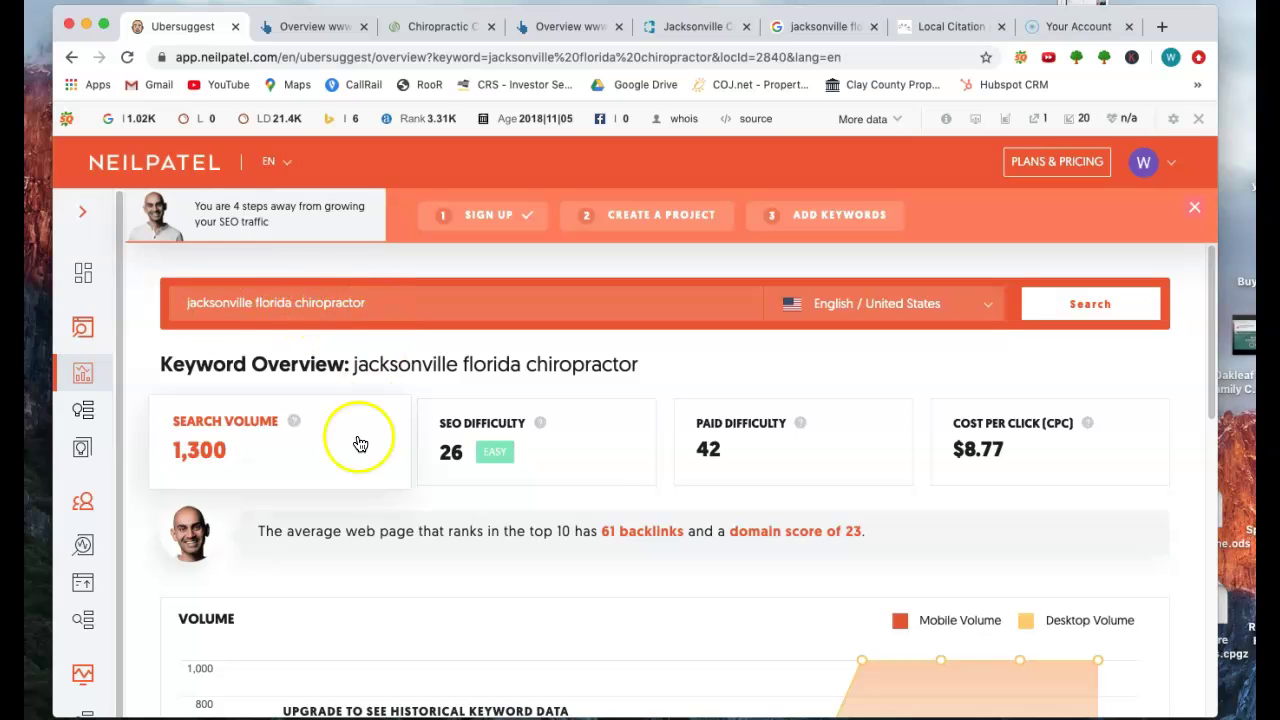
pyautogui.scroll(-3, 357, 540)
pyautogui.scroll(-4, 363, 570)
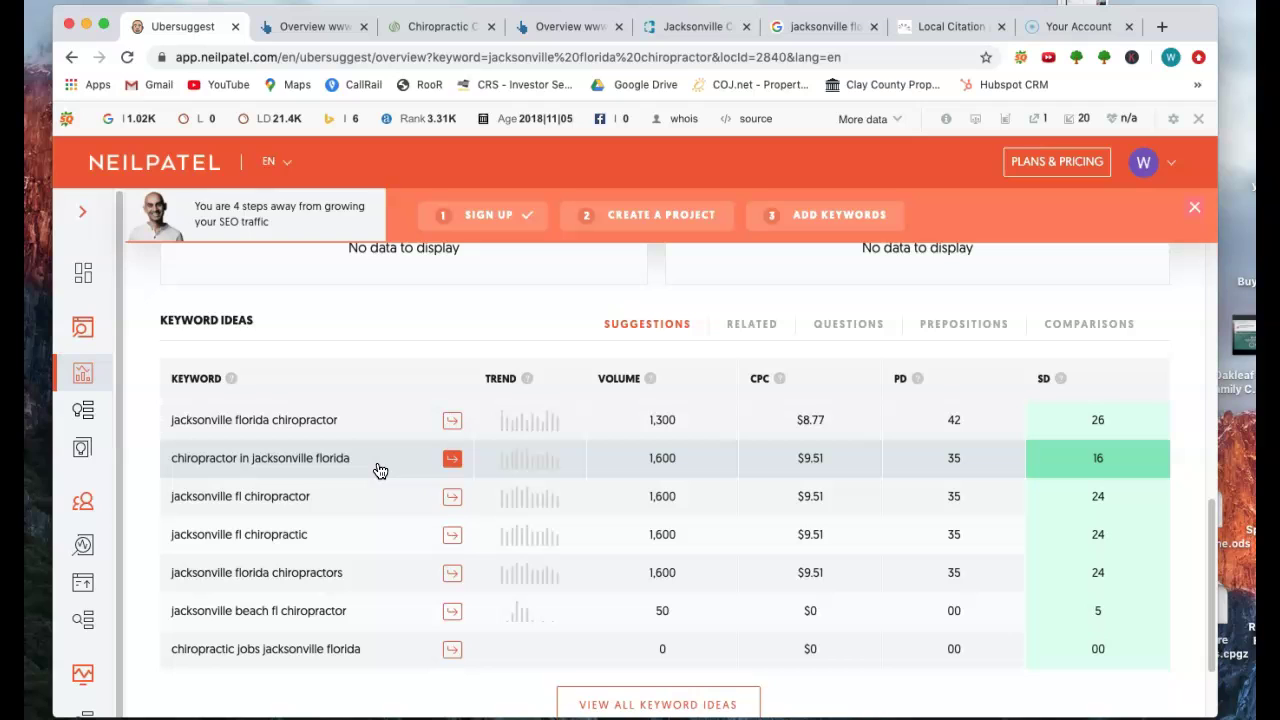
pyautogui.click(375, 501)
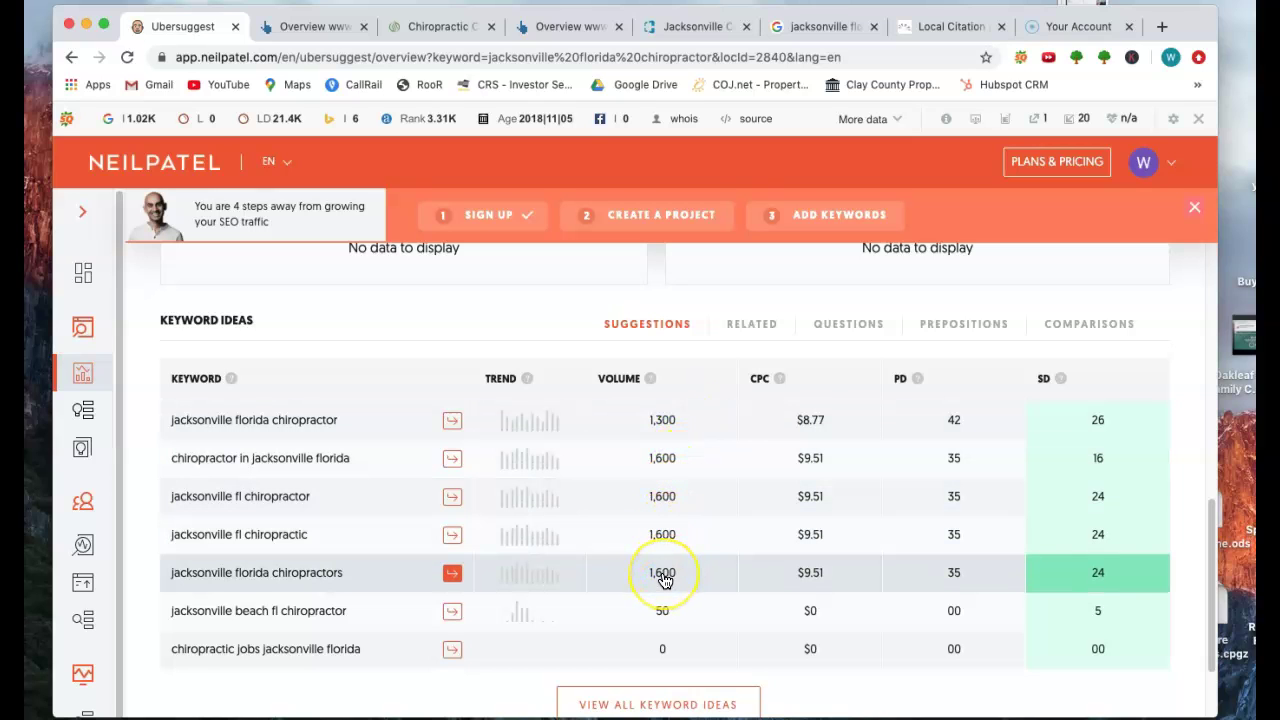
pyautogui.moveTo(664, 580); pyautogui.dragTo(604, 580)
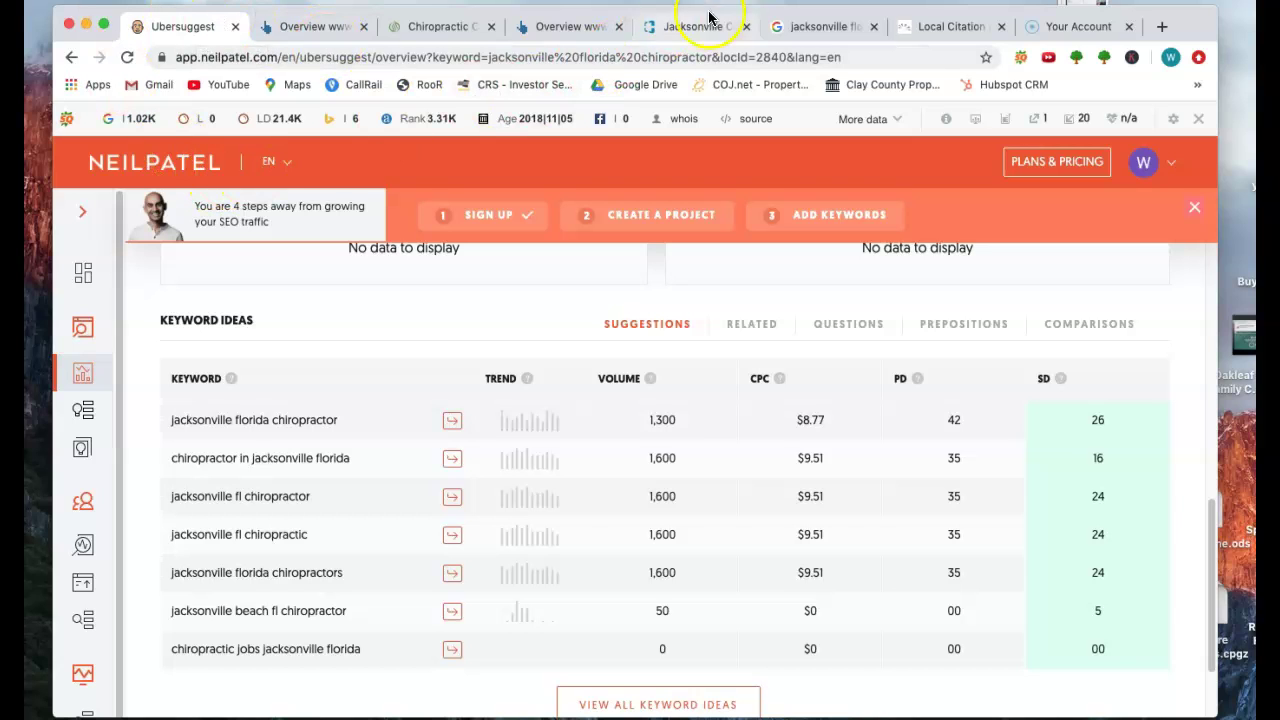
# - Scroll the Google results for jacksonville florida chiropractor through the map pack and organic listings
pyautogui.click(805, 26)
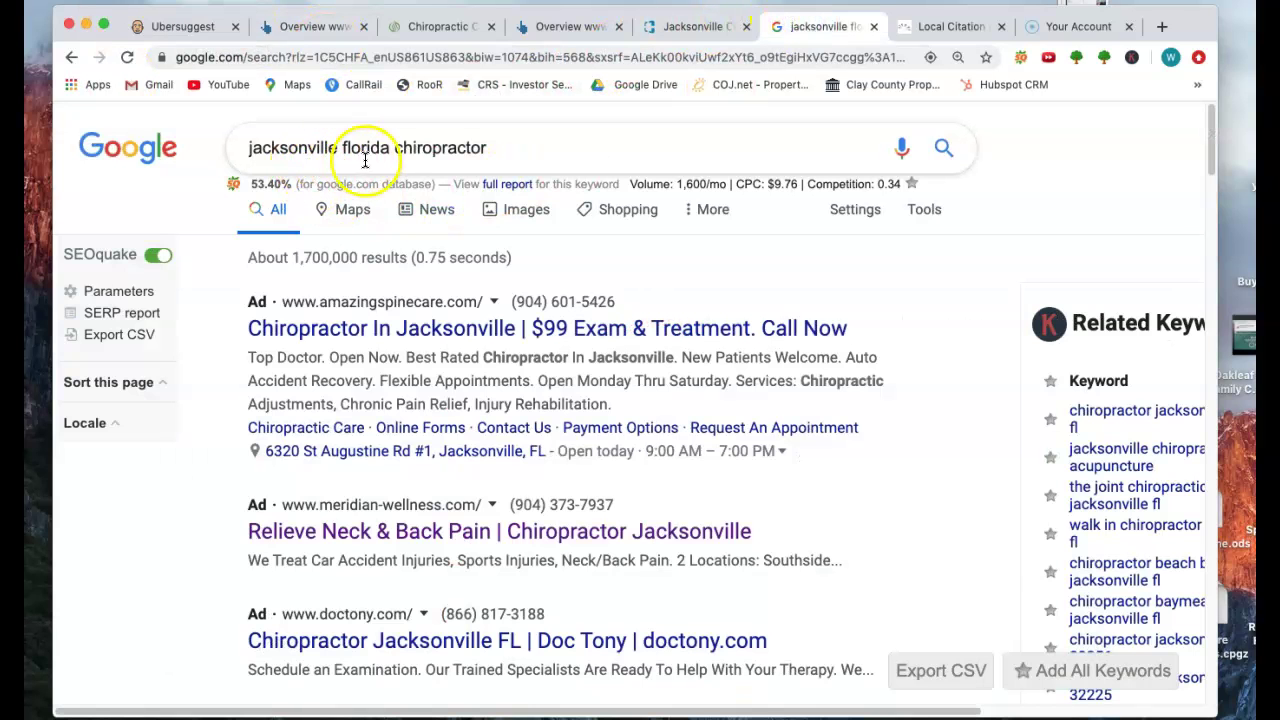
pyautogui.scroll(-2, 352, 362)
pyautogui.scroll(-5, 352, 362)
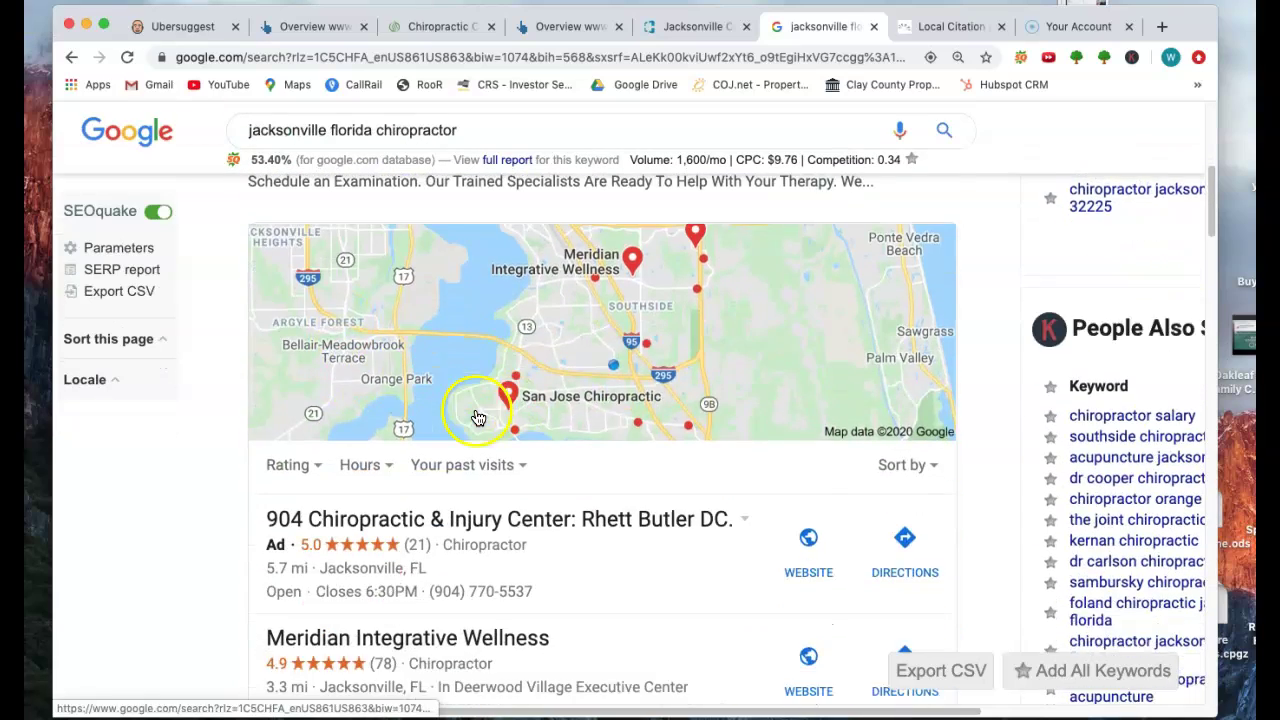
pyautogui.scroll(-1, 478, 418)
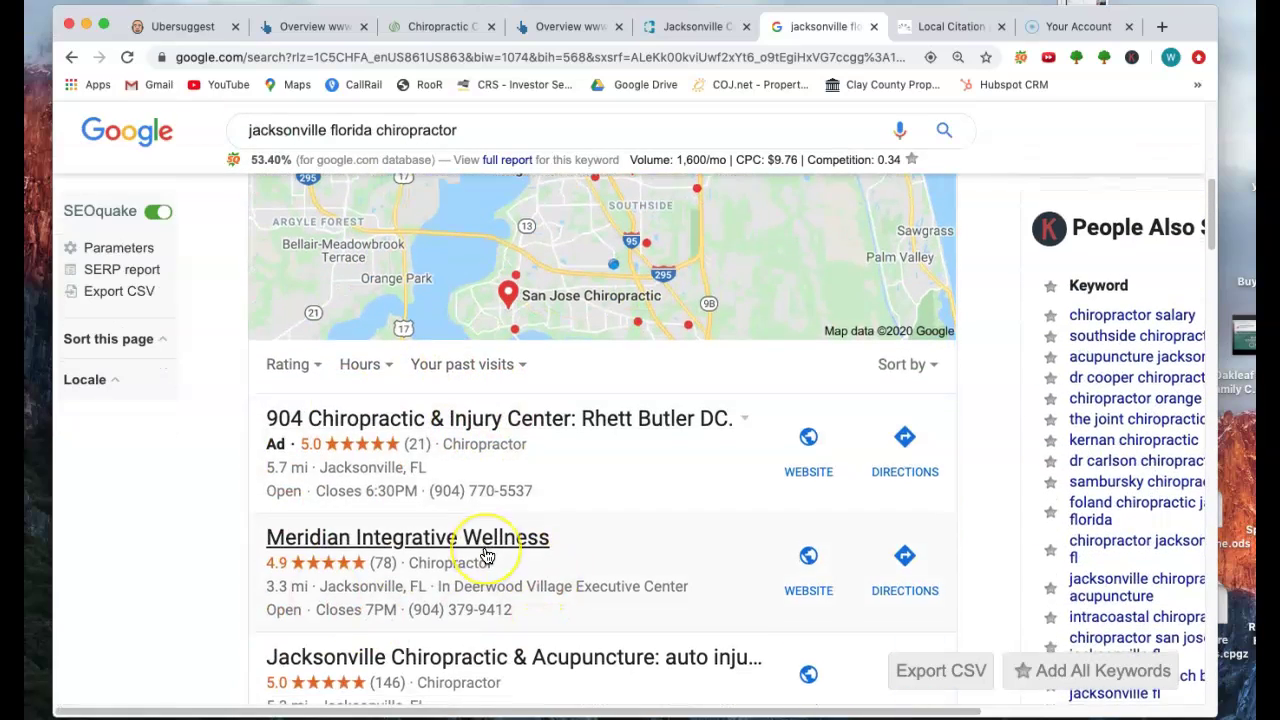
pyautogui.scroll(-3, 487, 556)
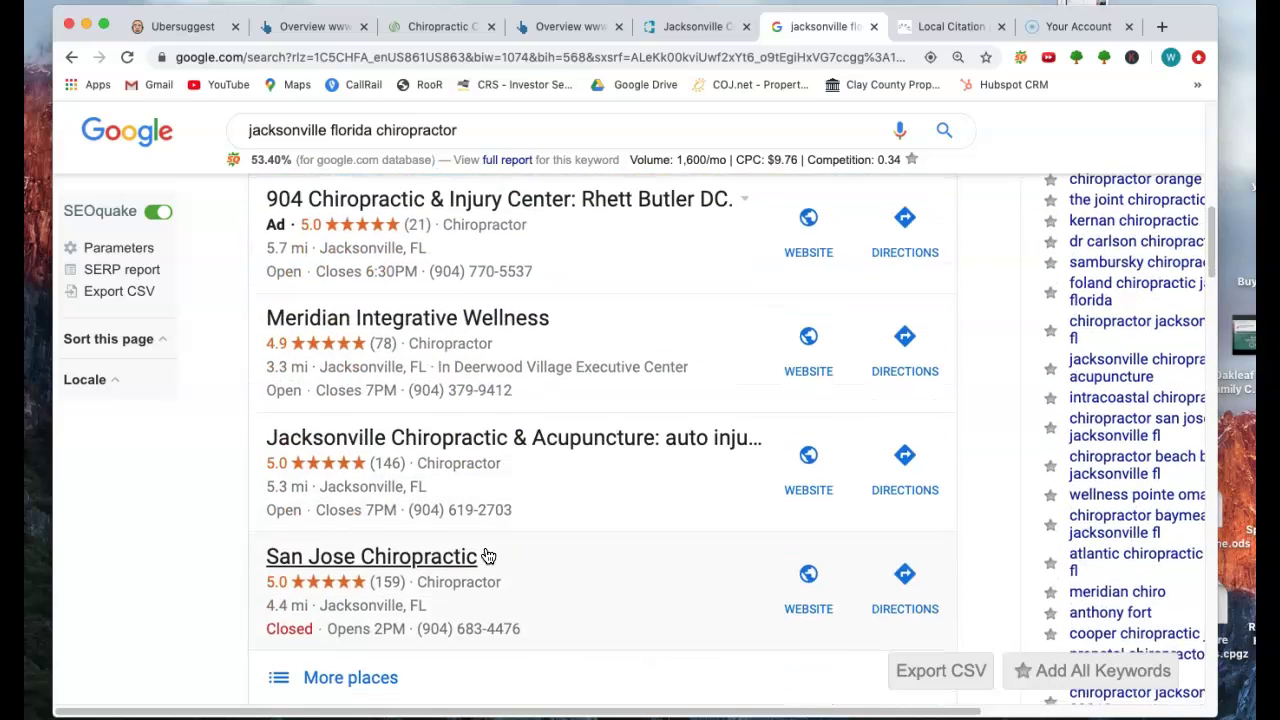
pyautogui.scroll(-4, 487, 556)
pyautogui.scroll(-1, 487, 556)
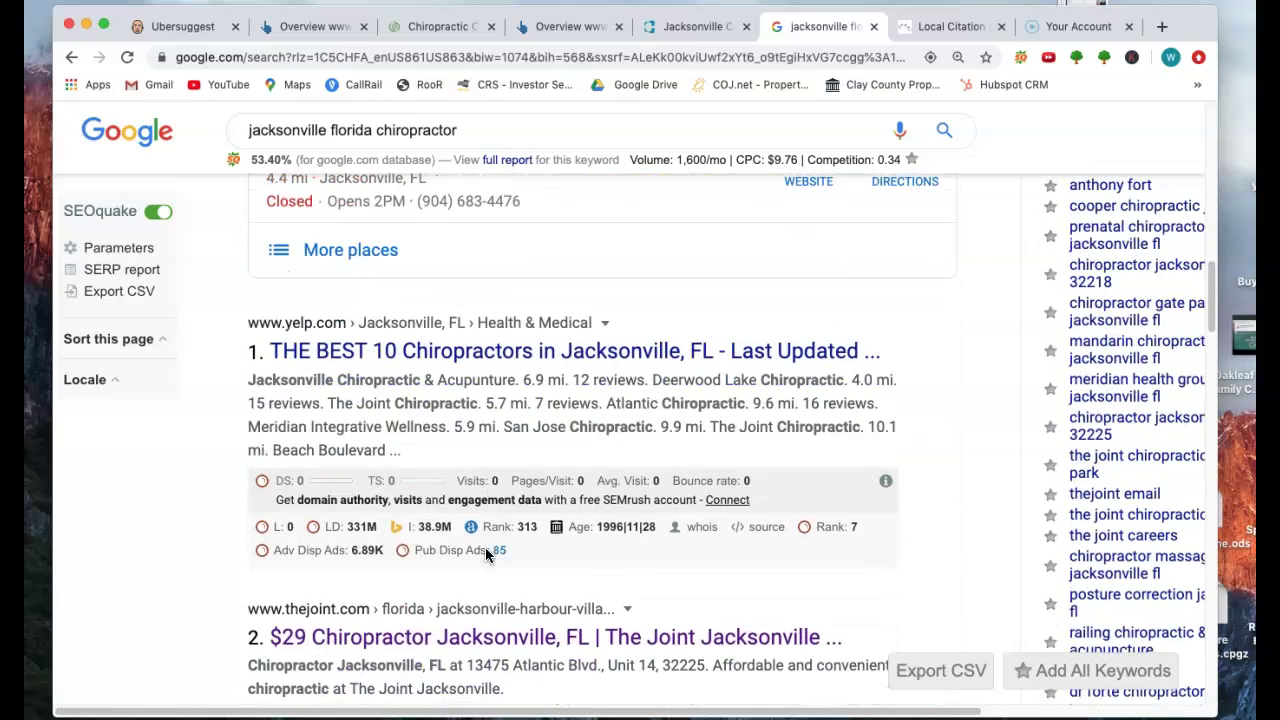
pyautogui.scroll(-2, 265, 500)
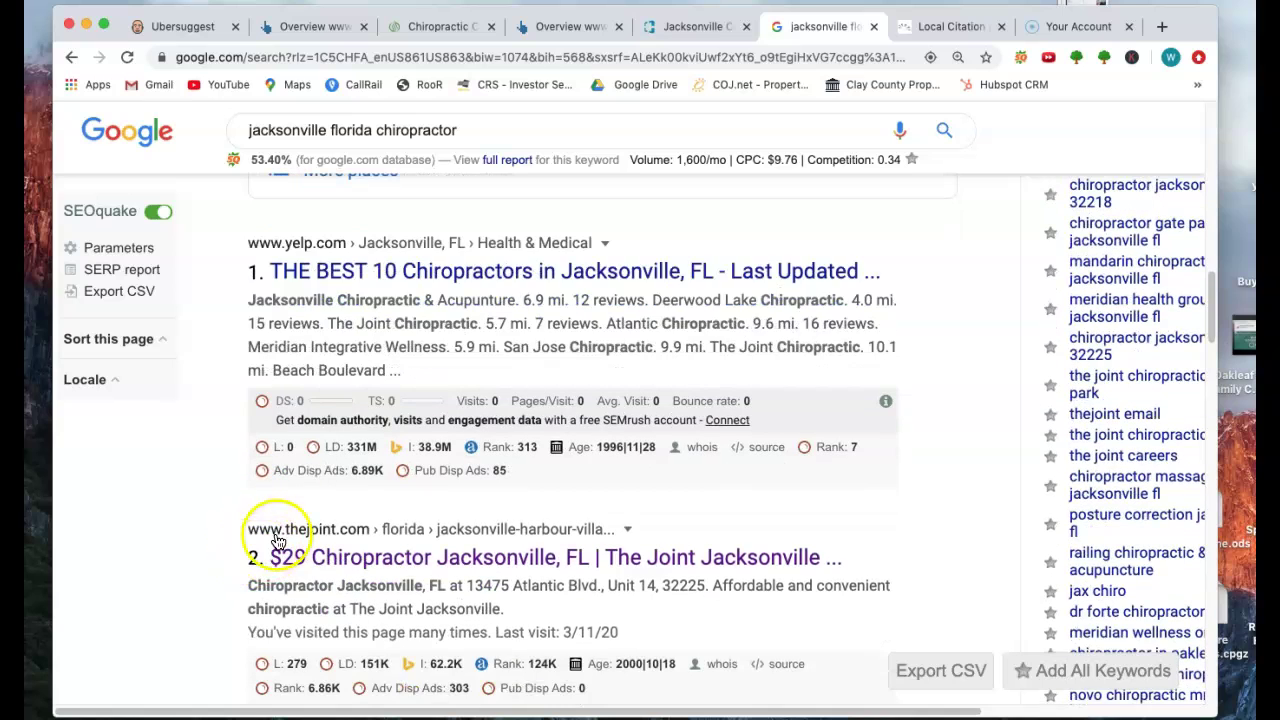
pyautogui.scroll(-1, 337, 557)
pyautogui.scroll(-5, 339, 557)
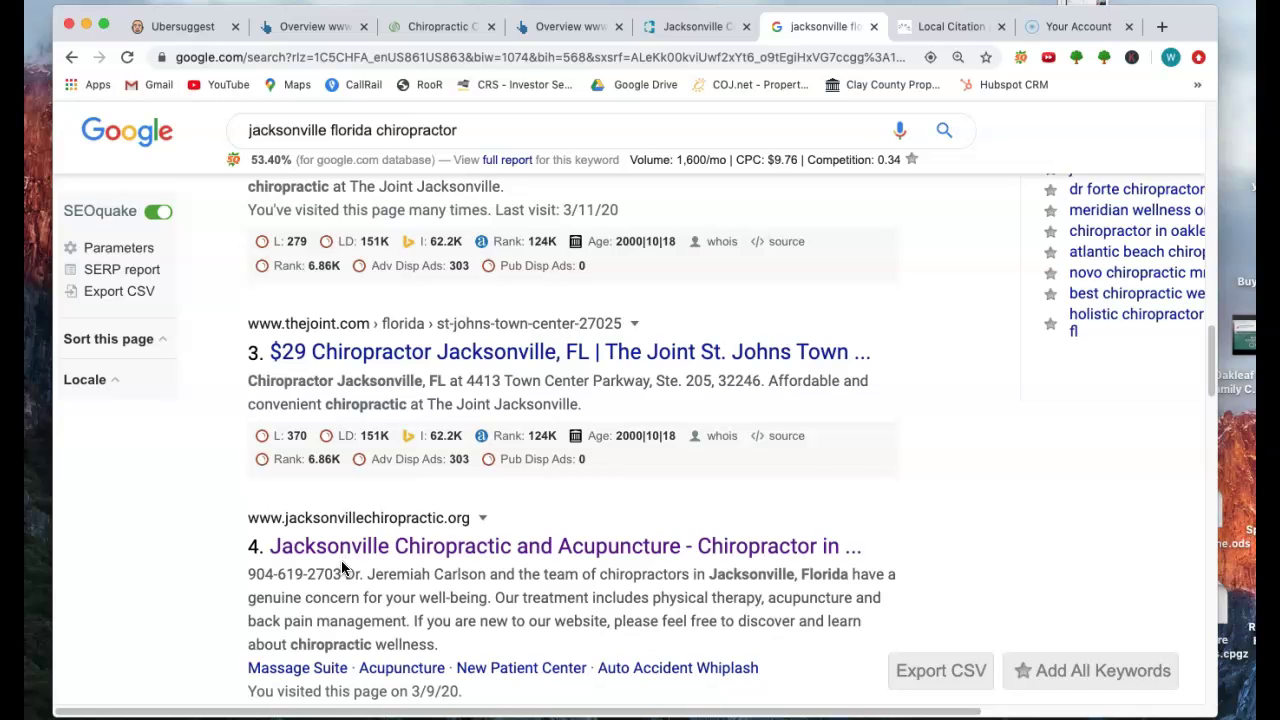
pyautogui.scroll(2, 390, 565)
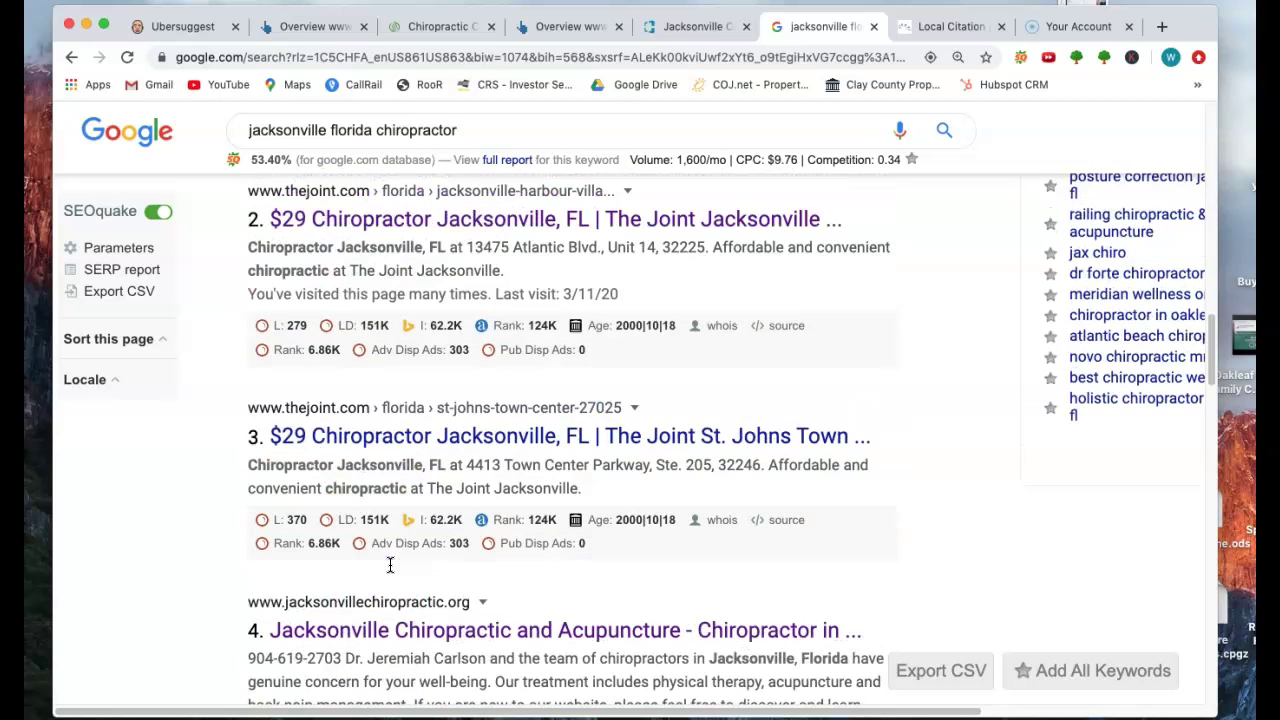
pyautogui.scroll(8, 390, 565)
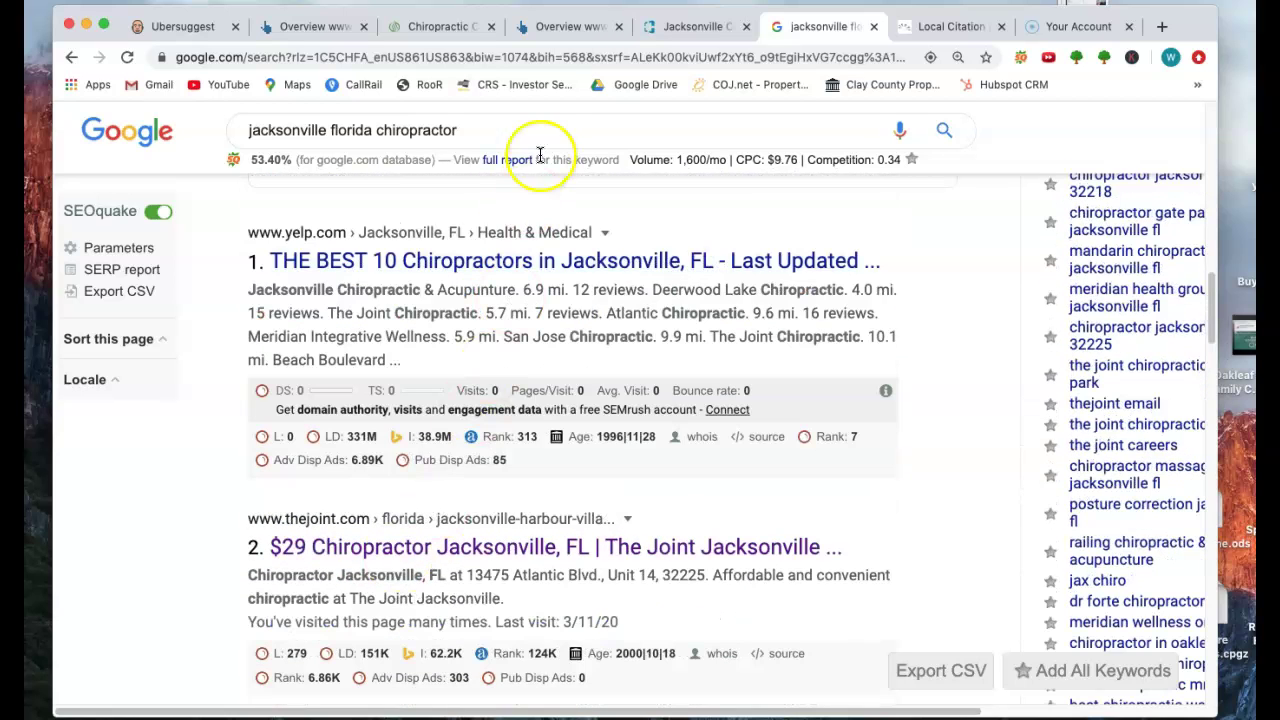
# - Return to the Southside Chiropractic homepage and scroll down its content
pyautogui.click(426, 32)
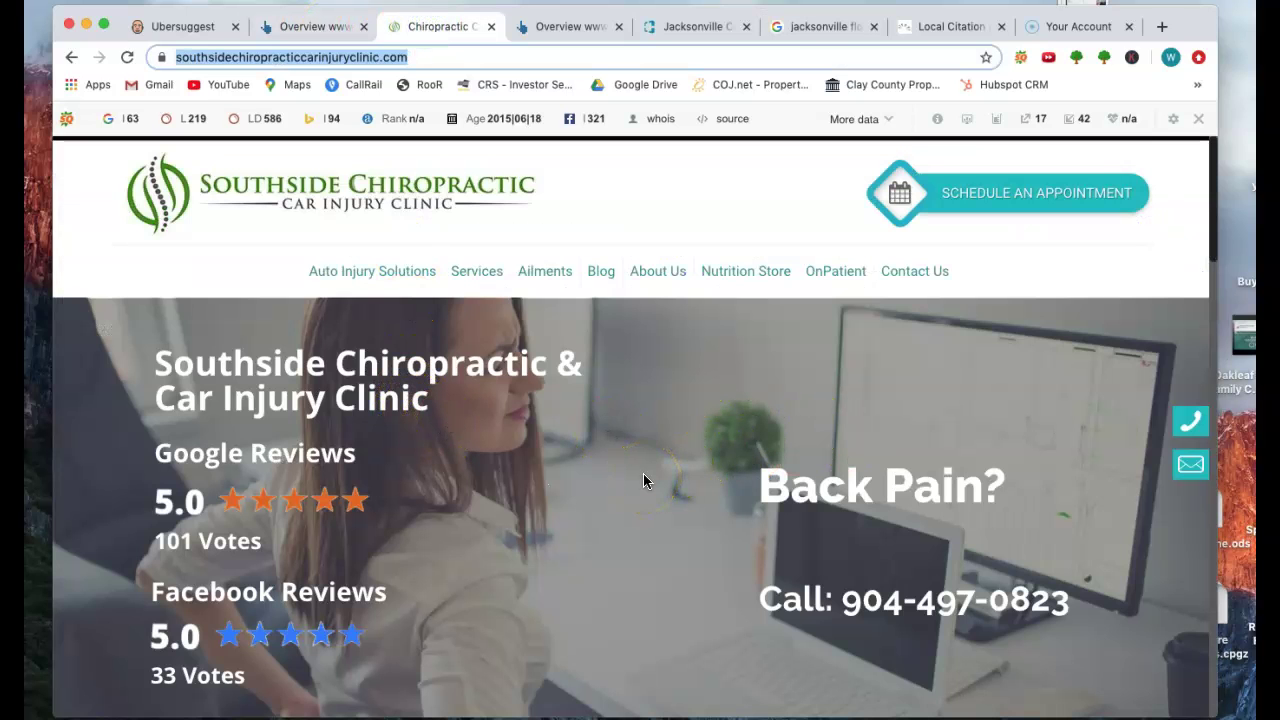
pyautogui.scroll(-2, 643, 479)
pyautogui.scroll(-2, 642, 481)
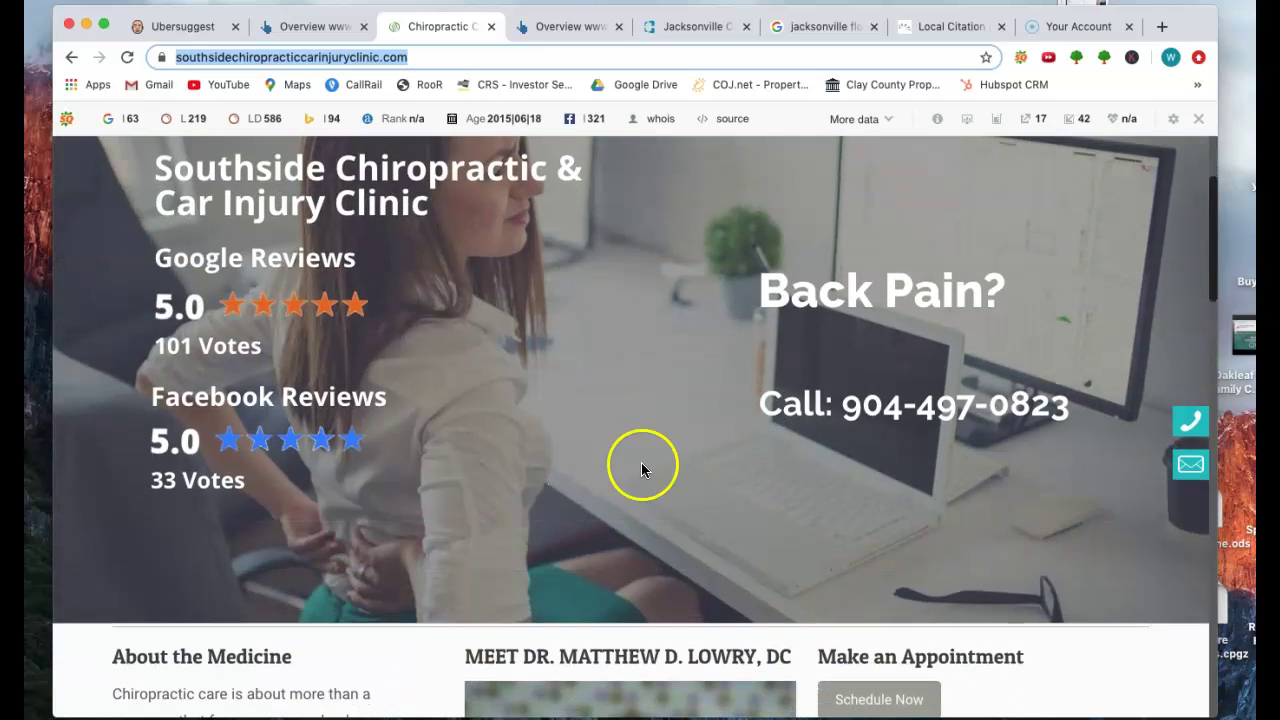
pyautogui.scroll(-6, 449, 543)
pyautogui.scroll(-4, 448, 543)
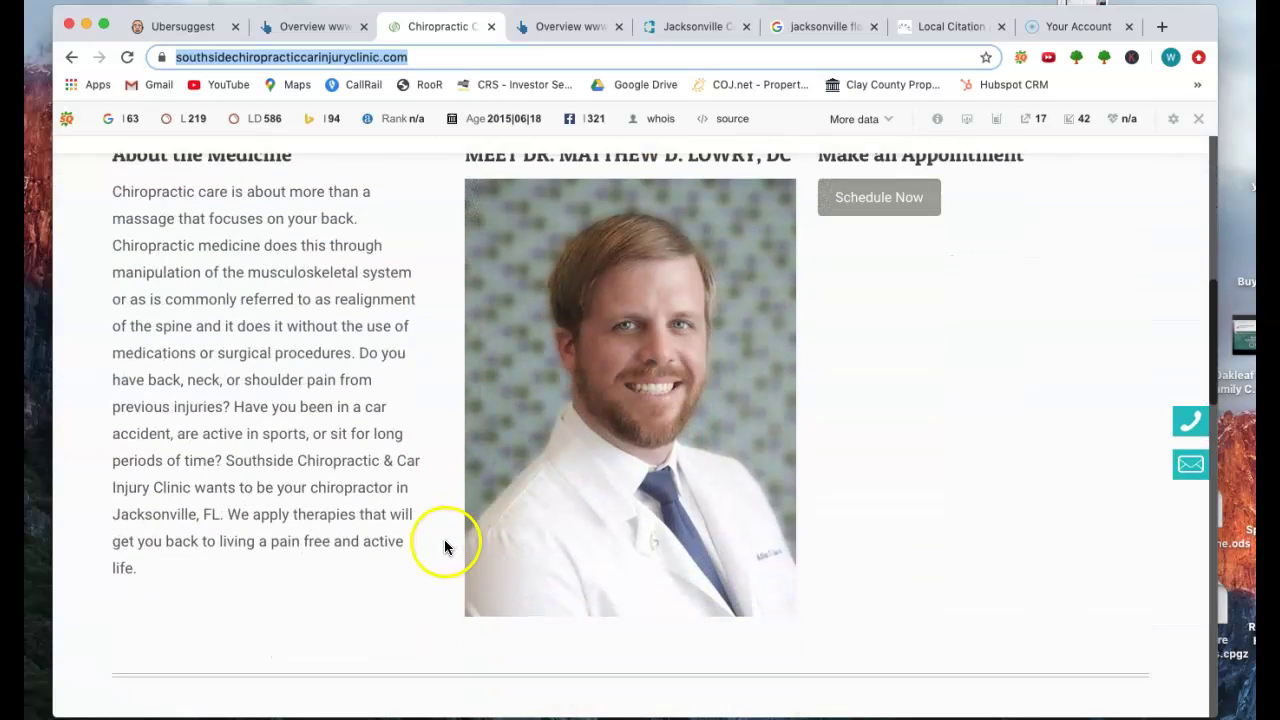
# - Highlight the About the Medicine paragraph, read around it, then clear the selection
pyautogui.moveTo(138, 552); pyautogui.dragTo(110, 178)
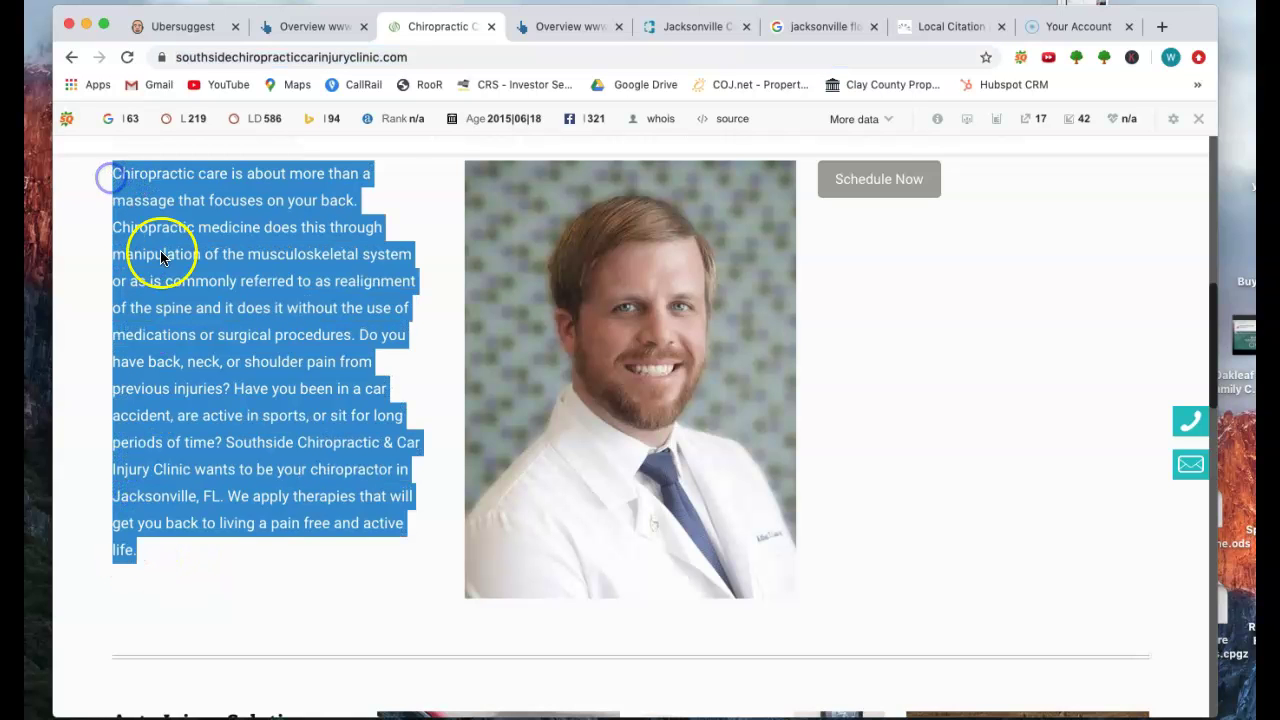
pyautogui.scroll(-11, 312, 424)
pyautogui.scroll(-10, 298, 424)
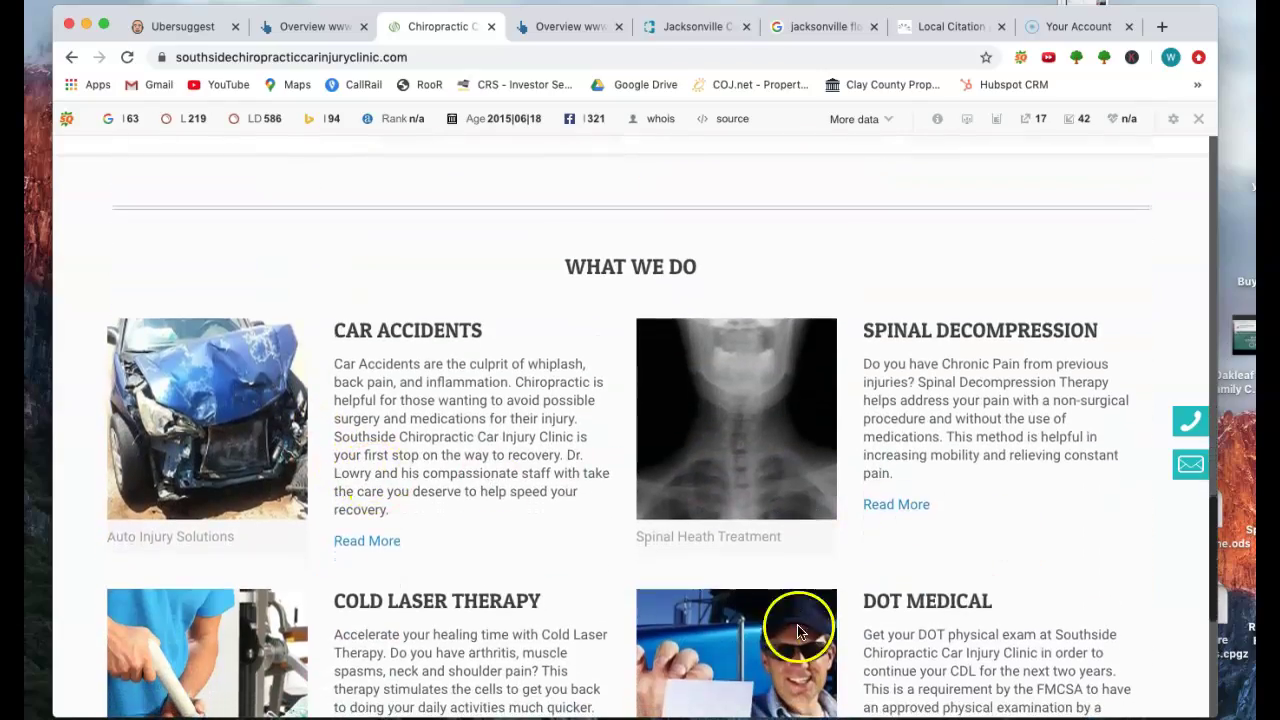
pyautogui.scroll(-9, 560, 625)
pyautogui.scroll(20, 558, 622)
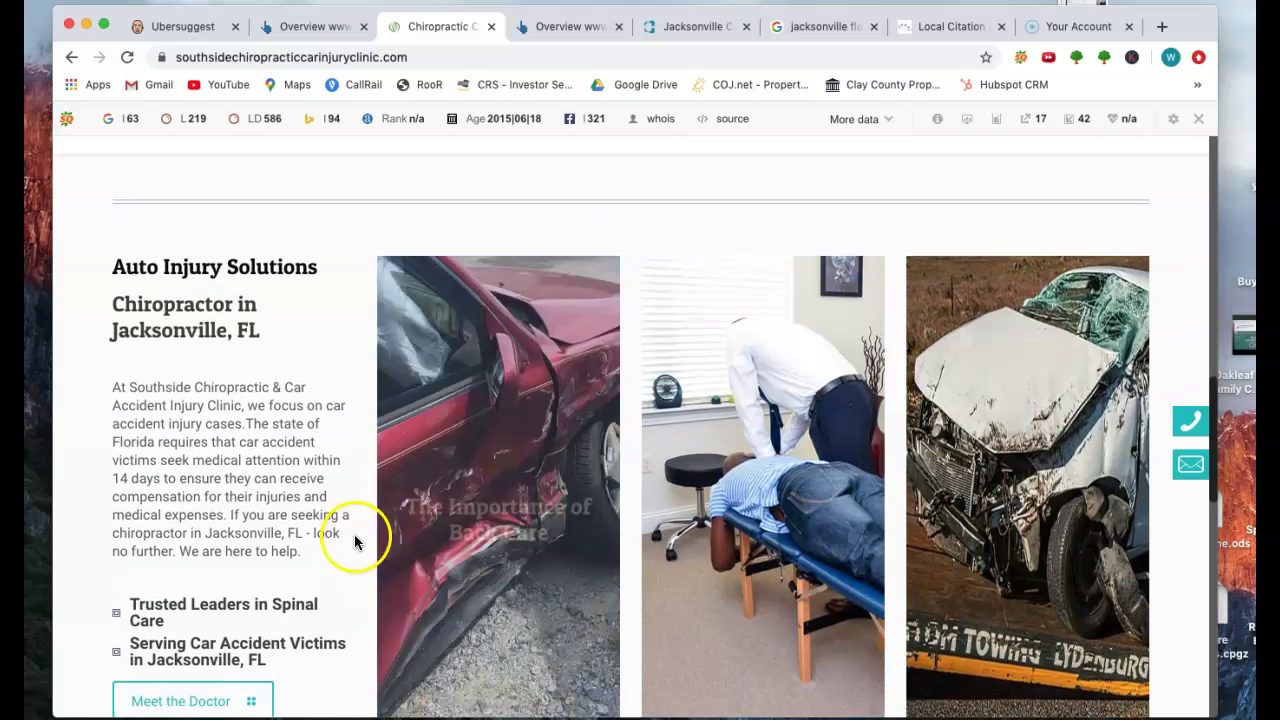
pyautogui.scroll(7, 354, 534)
pyautogui.click(377, 474)
# - Settle on the chiropractic care paragraph targeting 'chiropractor in Jacksonville, FL' beside the doctor's photo
pyautogui.scroll(6, 377, 477)
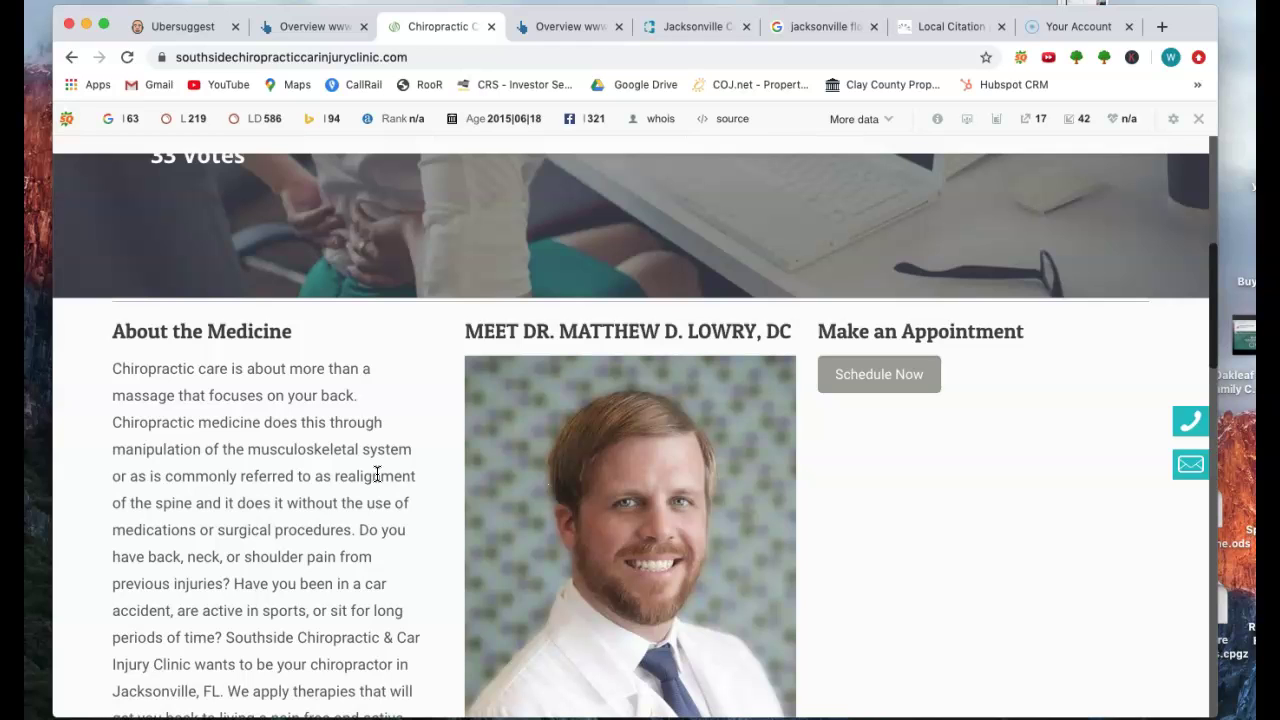
pyautogui.scroll(-5, 375, 477)
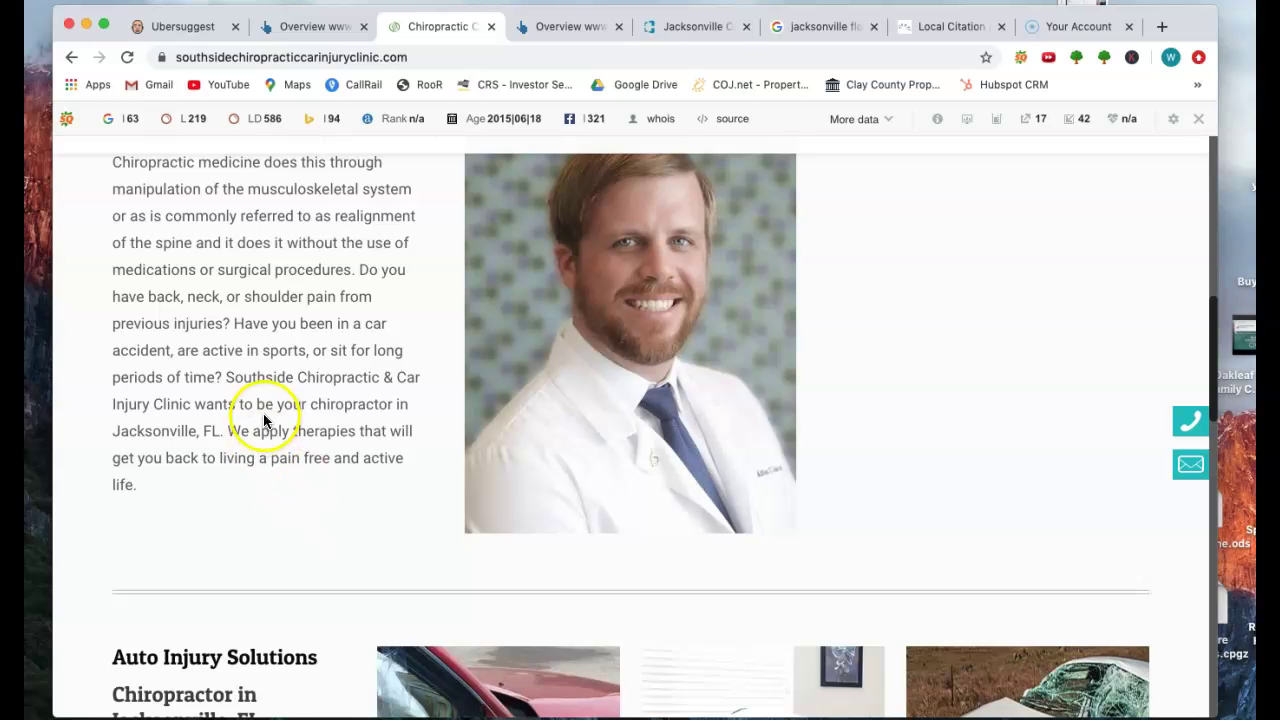
pyautogui.scroll(5, 263, 430)
pyautogui.scroll(-3, 264, 415)
pyautogui.scroll(-1, 265, 413)
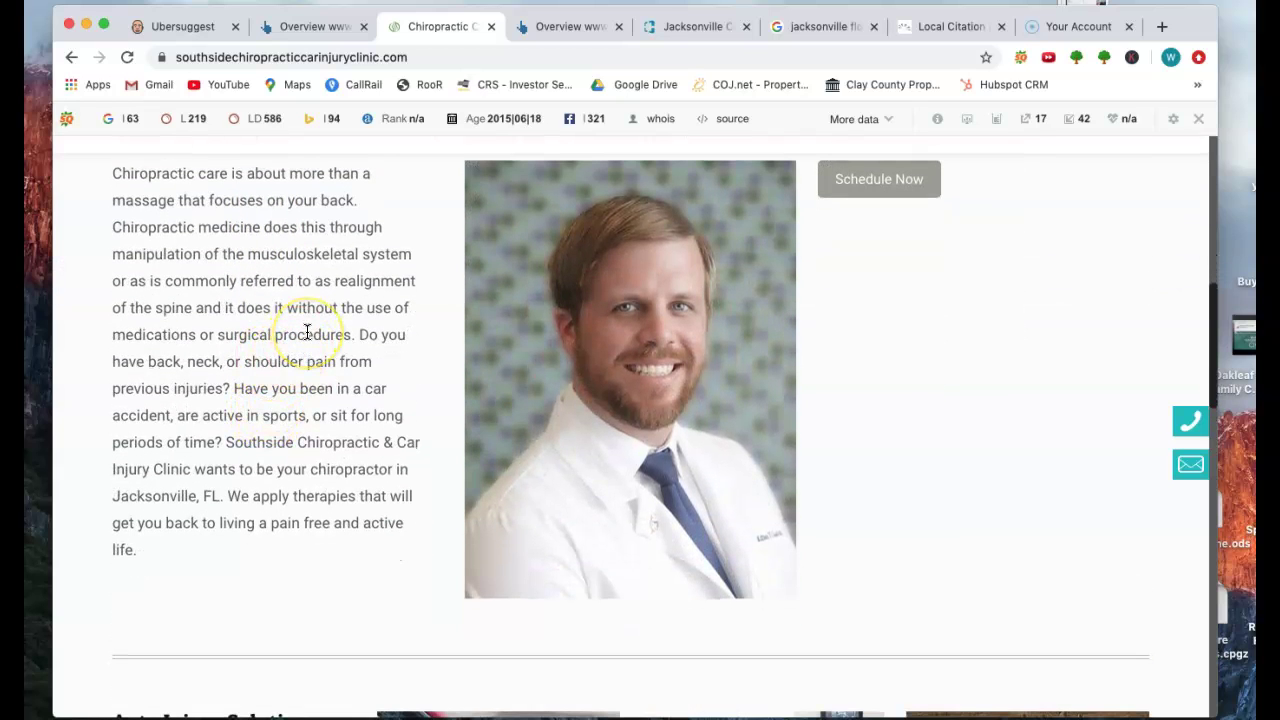
# - Start saving the doctor's photo with Save As, then cancel the dialog
pyautogui.rightClick(507, 316)
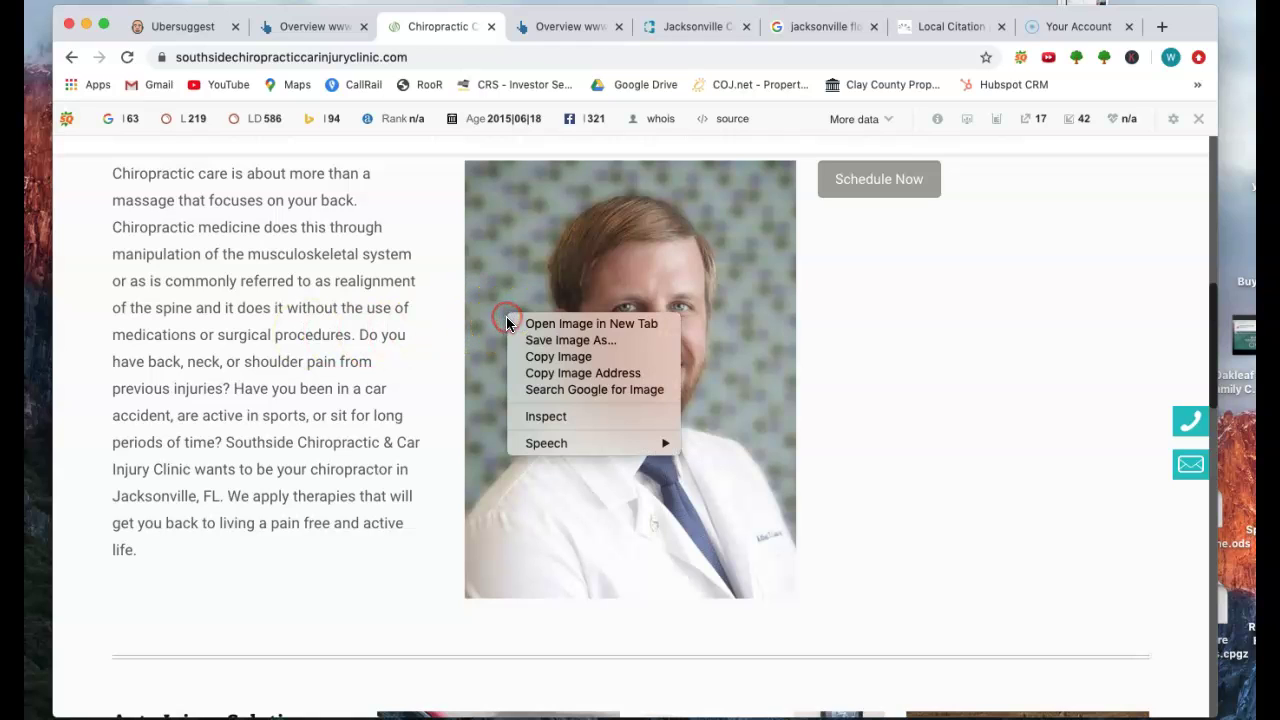
pyautogui.click(524, 340)
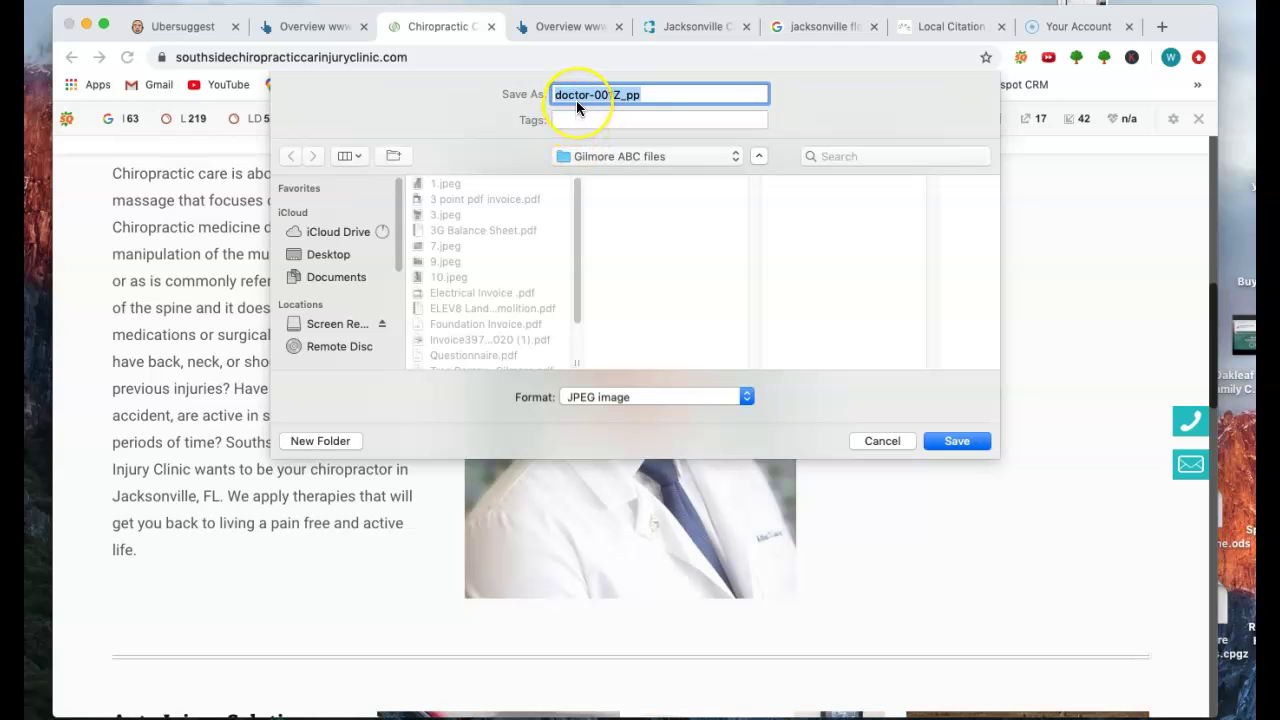
pyautogui.click(876, 443)
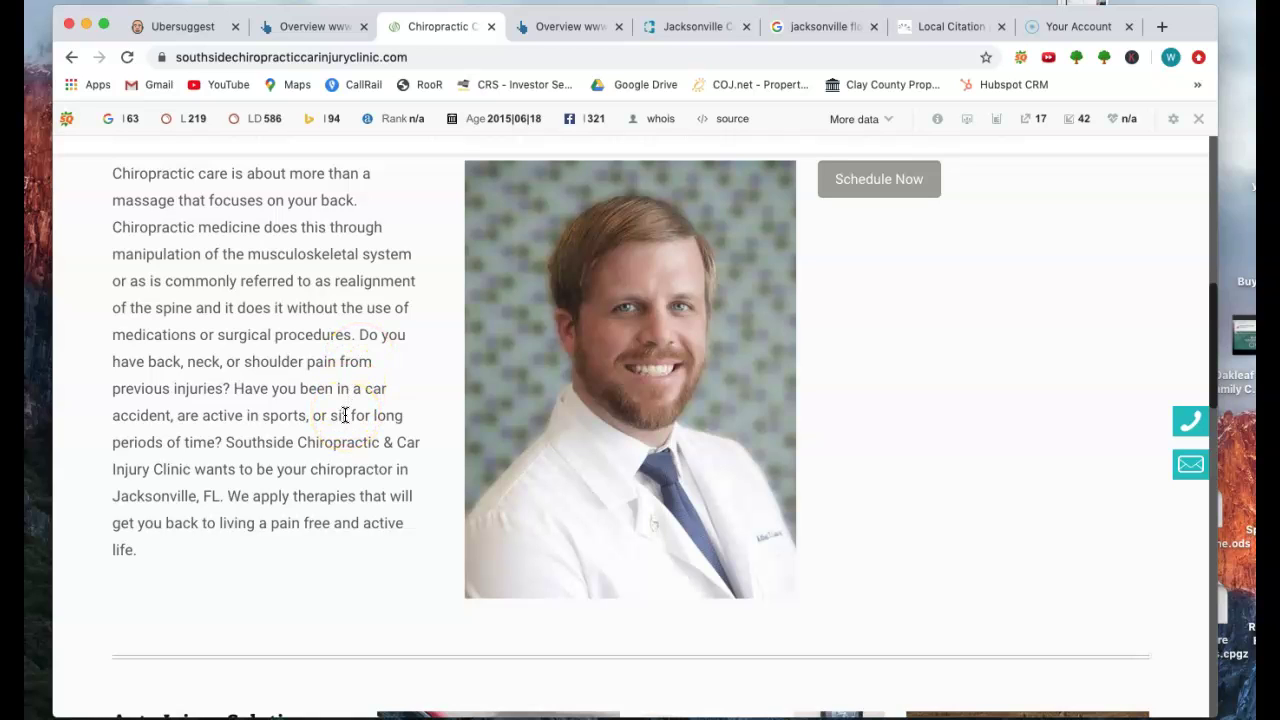
# - Start saving the car image's linked back care page, cancel, and move to Jacksonville Chiropractic
pyautogui.scroll(-5, 344, 415)
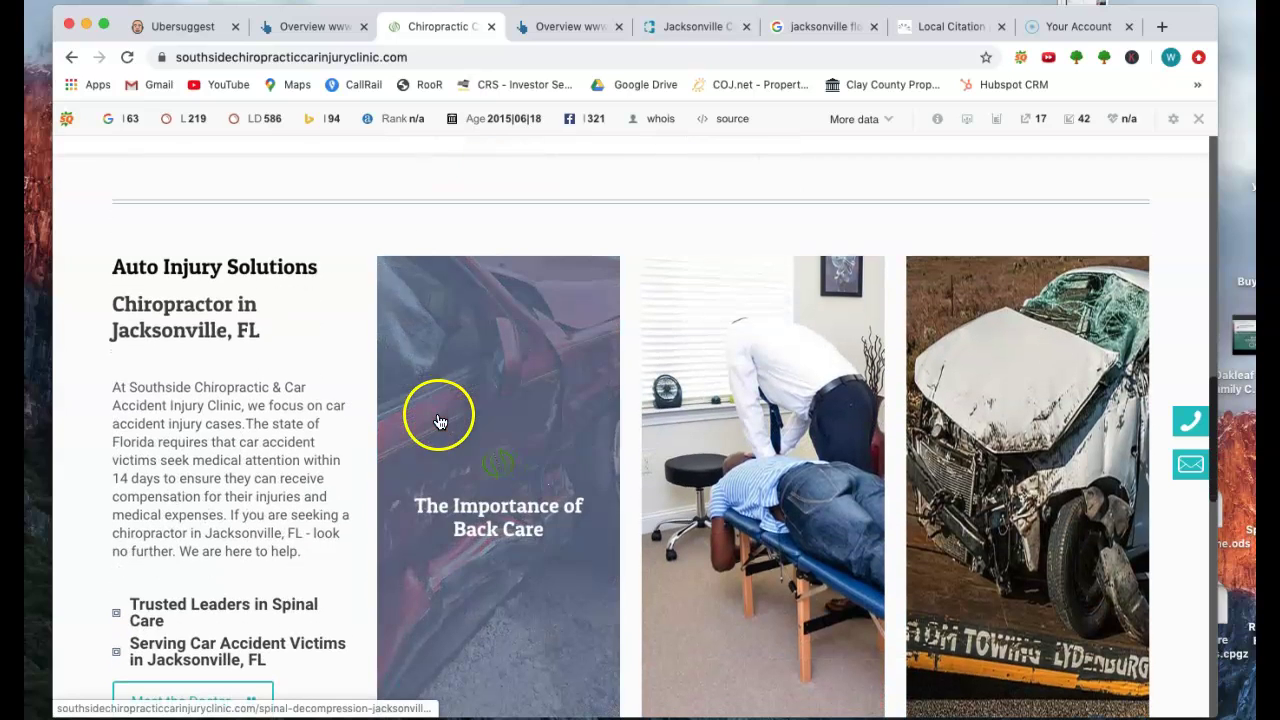
pyautogui.rightClick(437, 416)
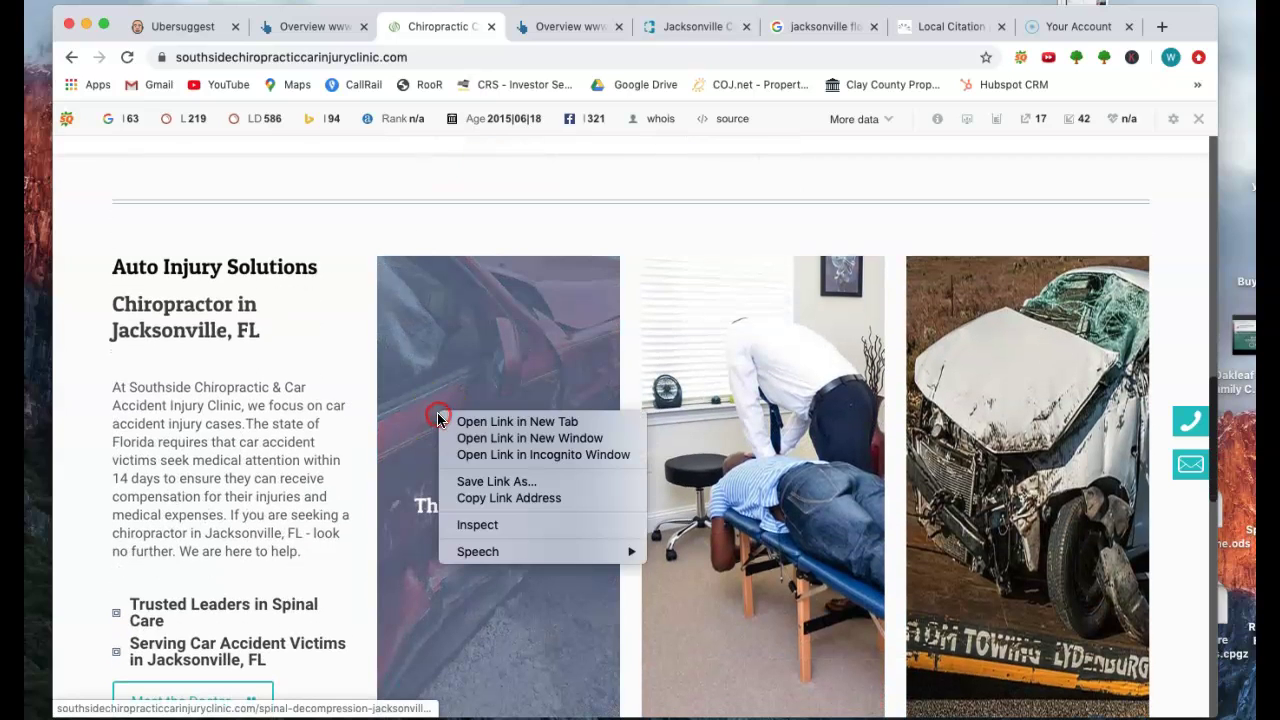
pyautogui.click(489, 487)
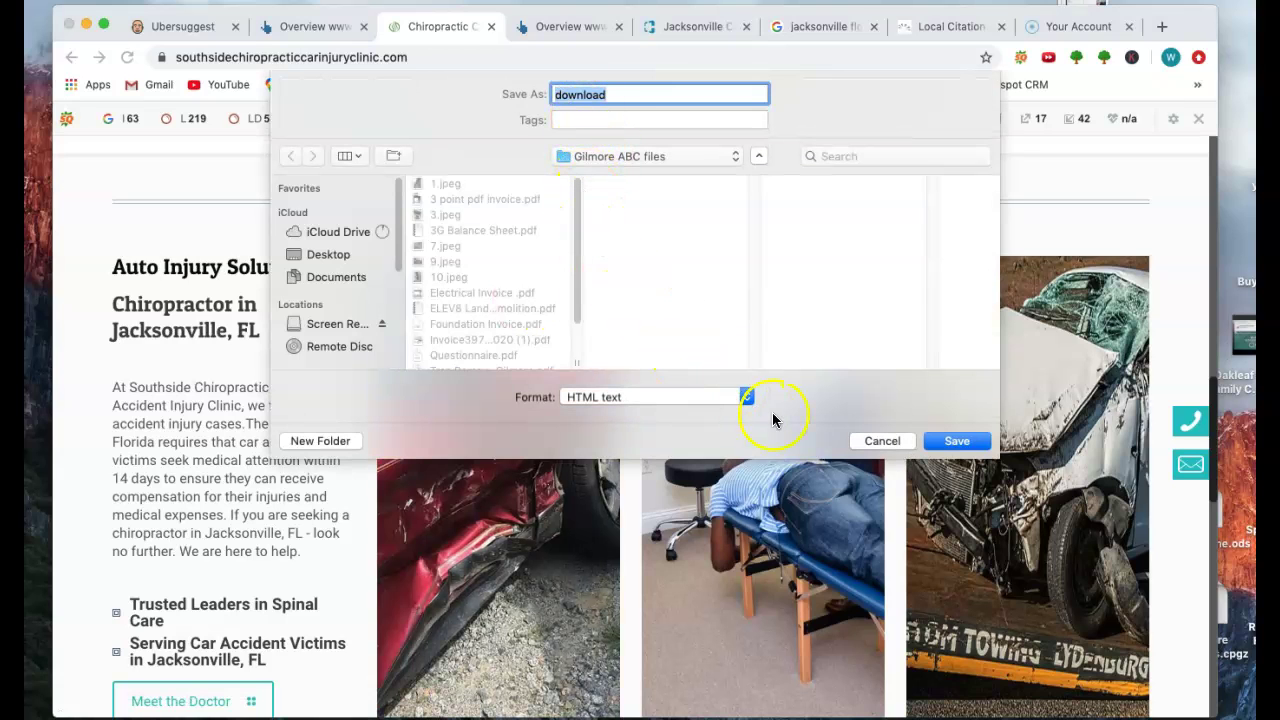
pyautogui.click(878, 441)
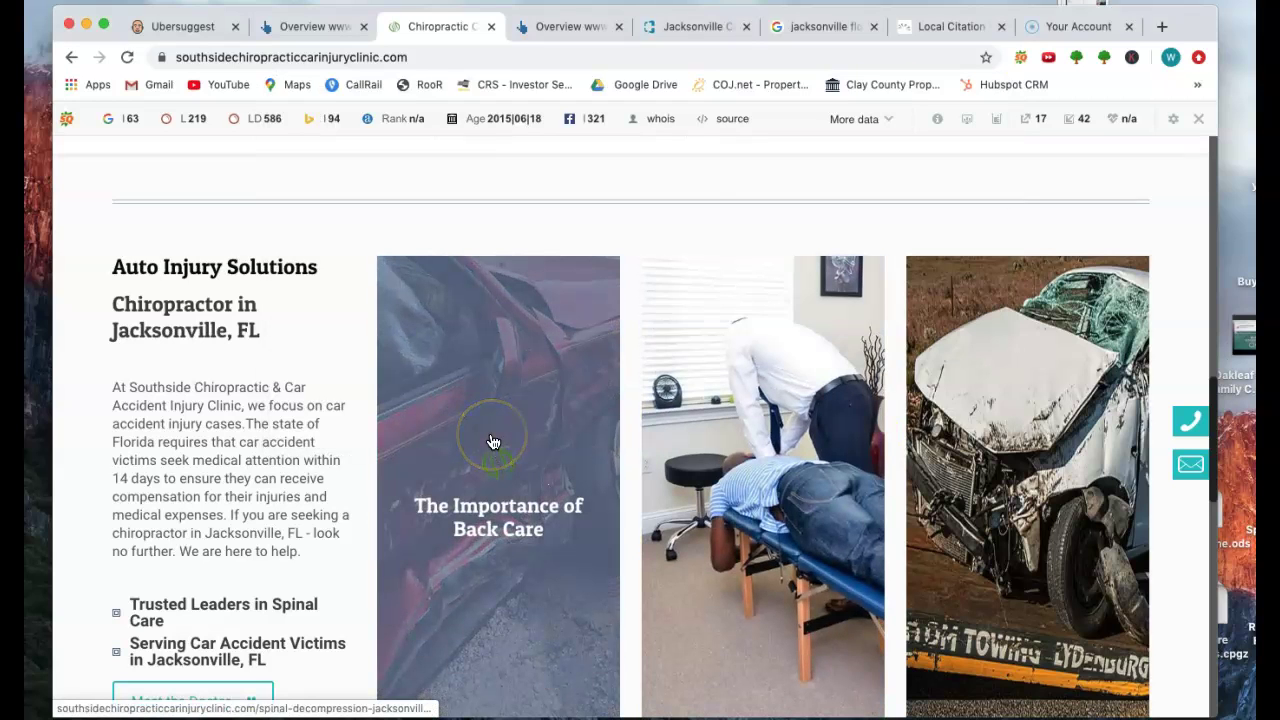
pyautogui.click(495, 440)
pyautogui.click(427, 37)
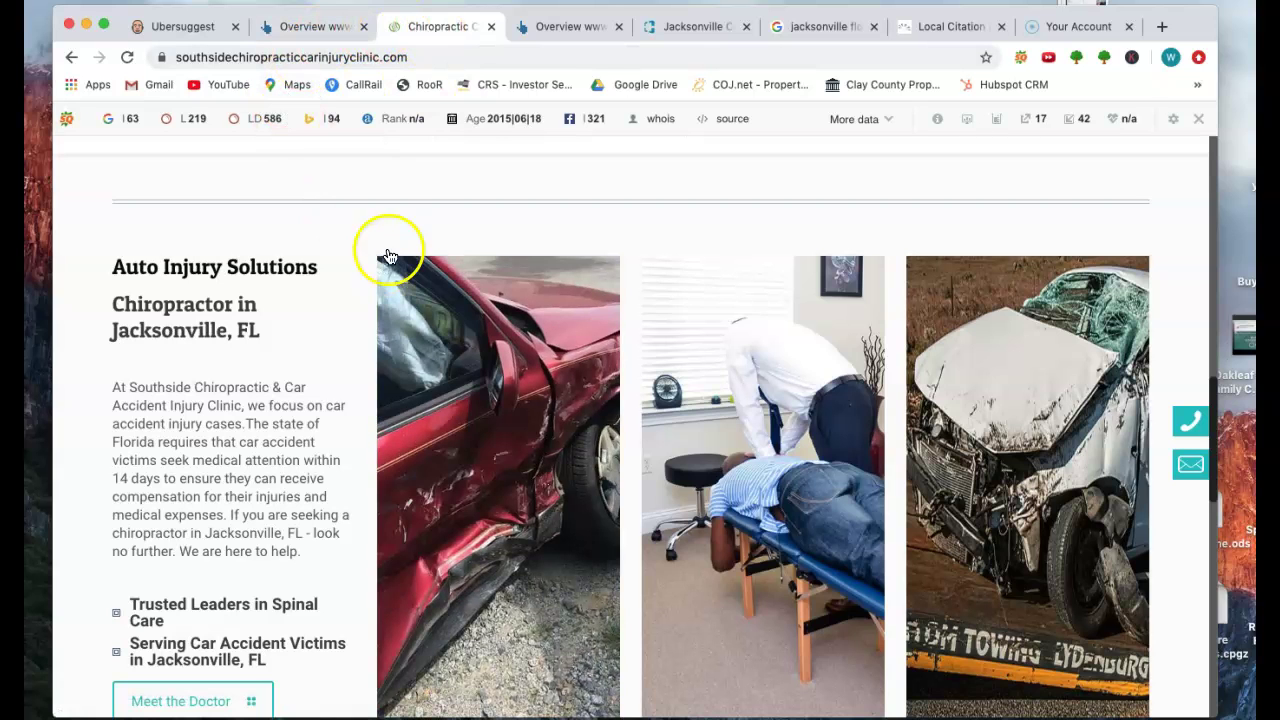
pyautogui.click(689, 30)
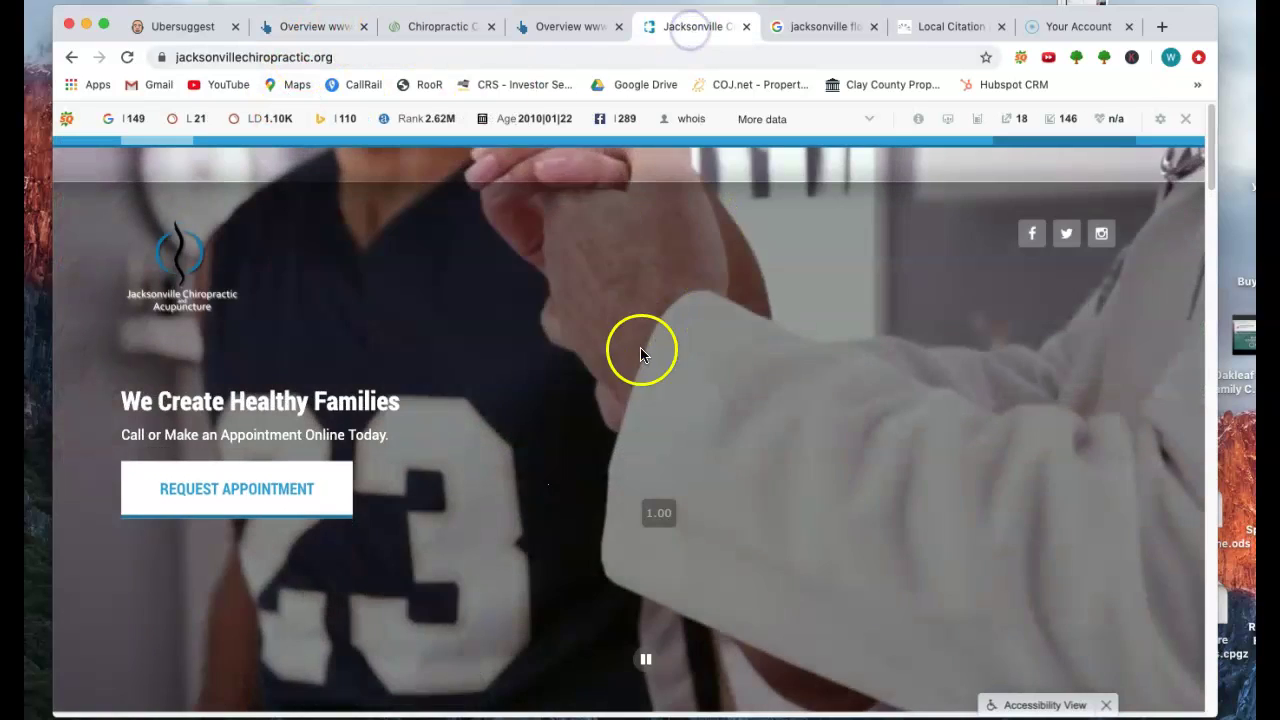
pyautogui.scroll(-5, 589, 363)
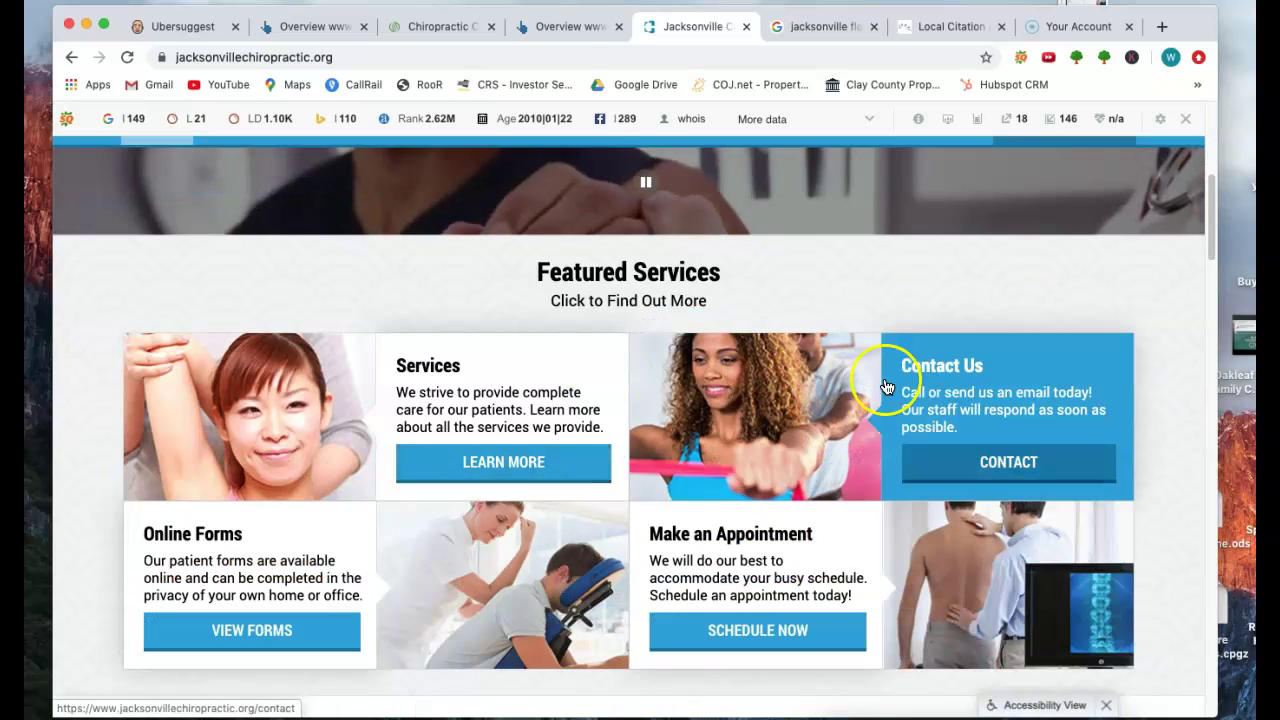
pyautogui.scroll(-3, 778, 502)
pyautogui.scroll(-4, 782, 517)
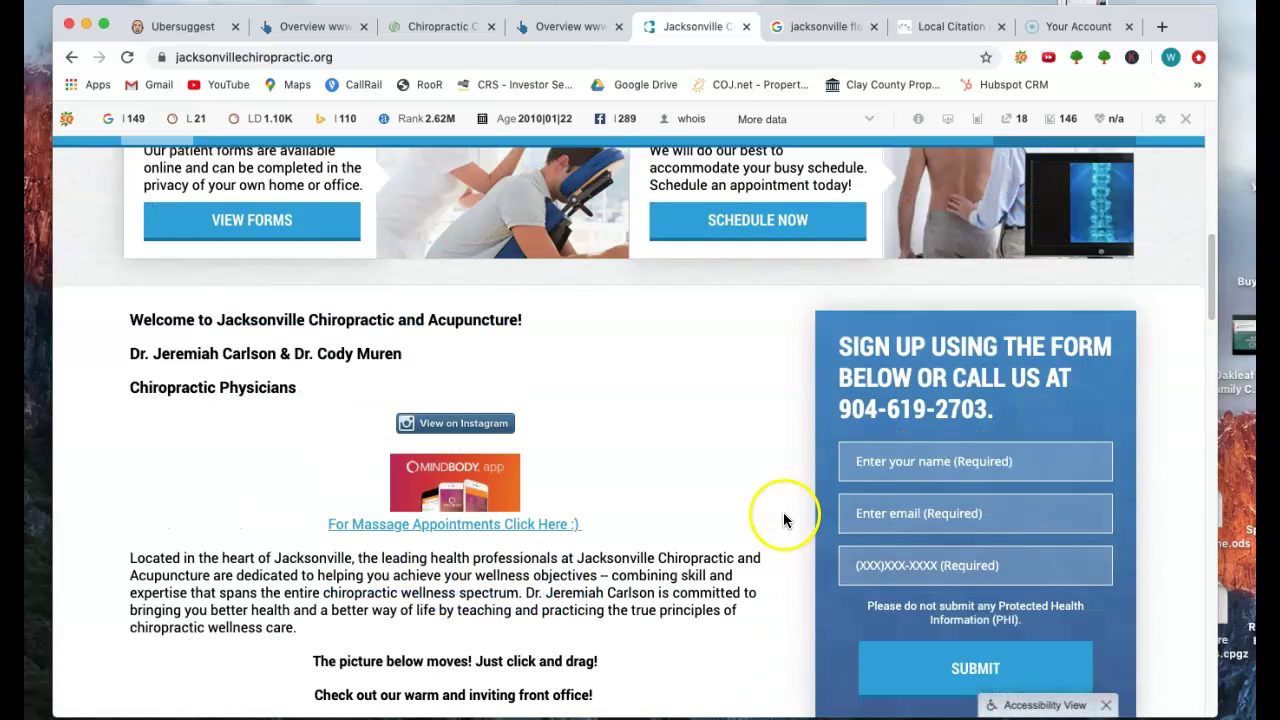
pyautogui.moveTo(299, 622); pyautogui.dragTo(149, 534)
pyautogui.scroll(-3, 147, 534)
pyautogui.scroll(-10, 147, 534)
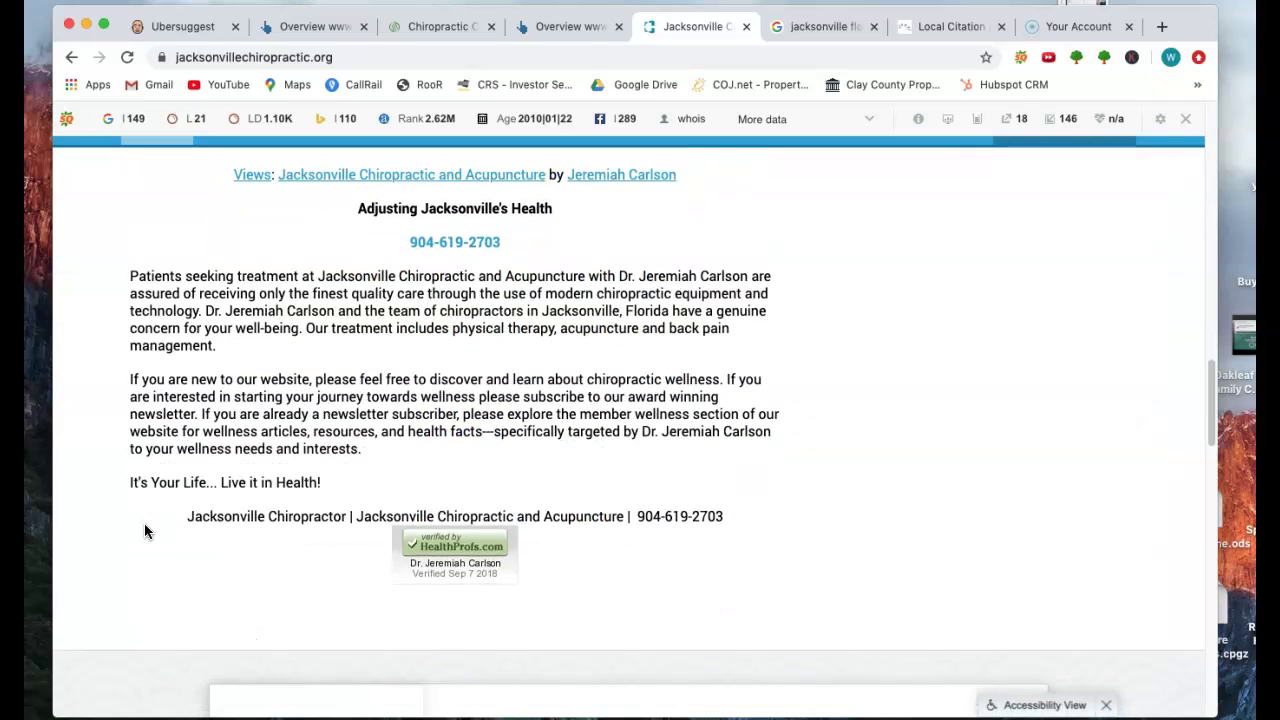
pyautogui.scroll(5, 143, 525)
pyautogui.click(140, 515)
pyautogui.scroll(5, 118, 480)
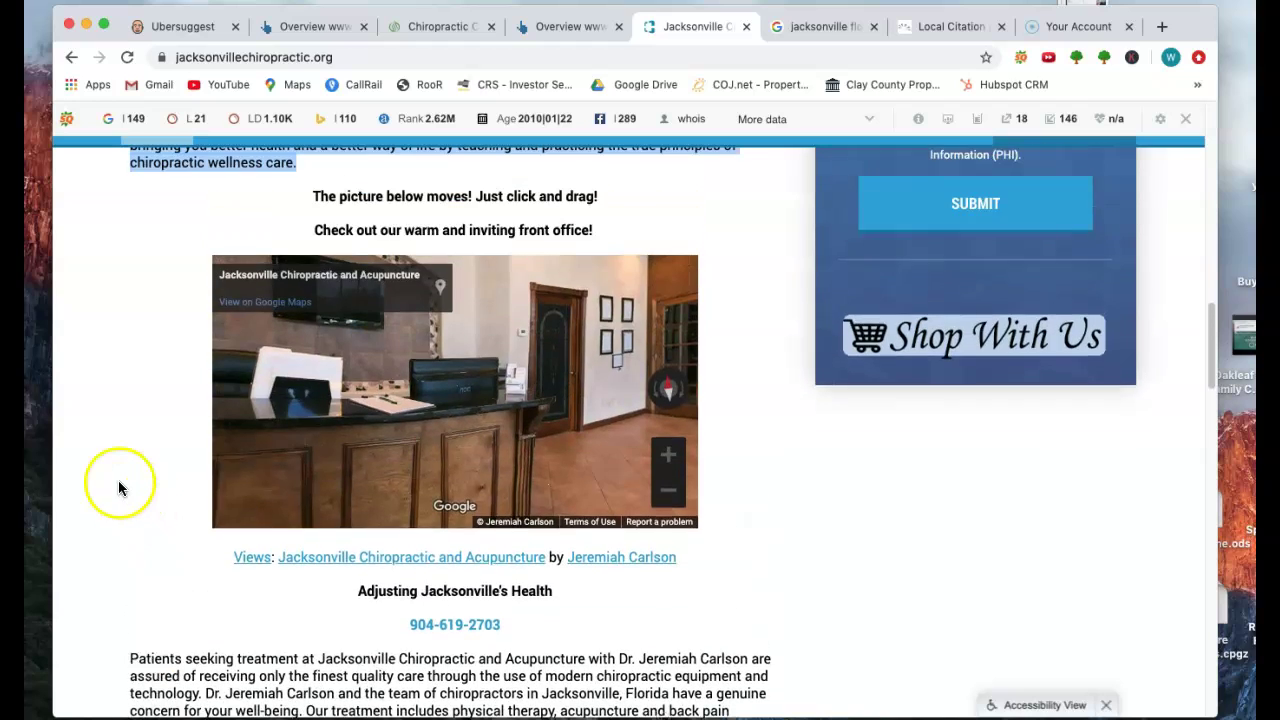
pyautogui.click(109, 413)
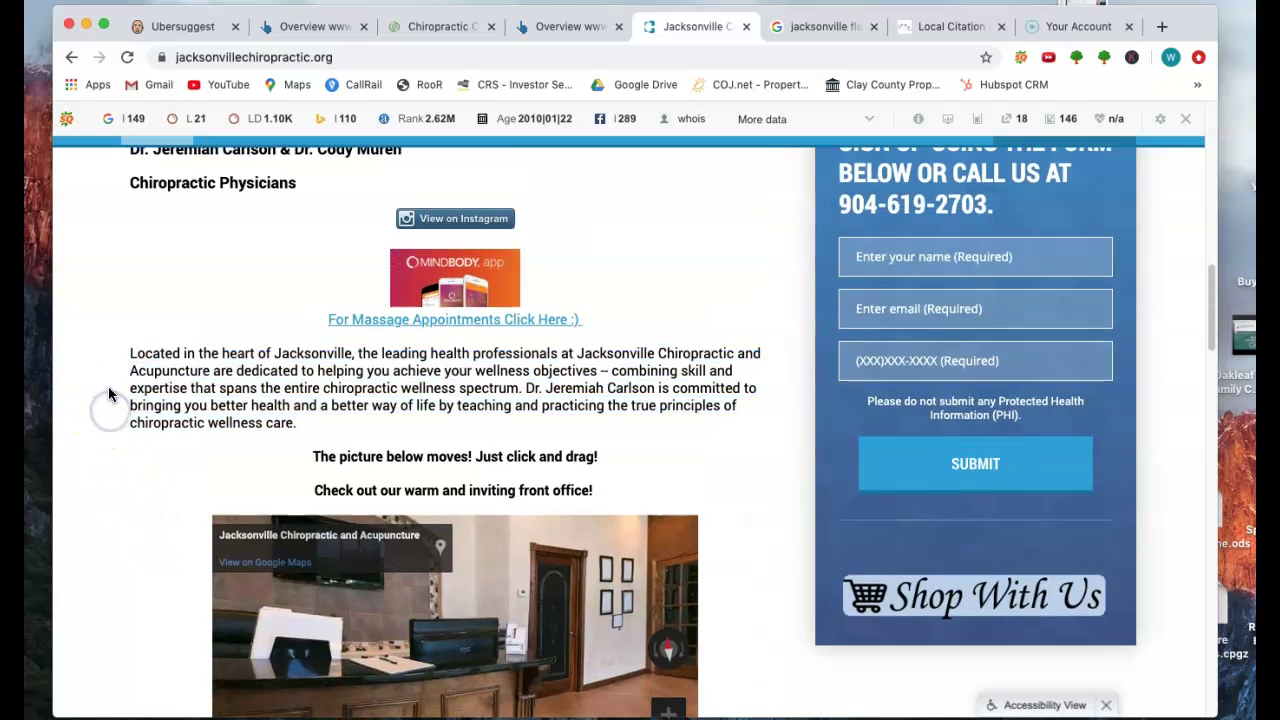
pyautogui.scroll(8, 108, 385)
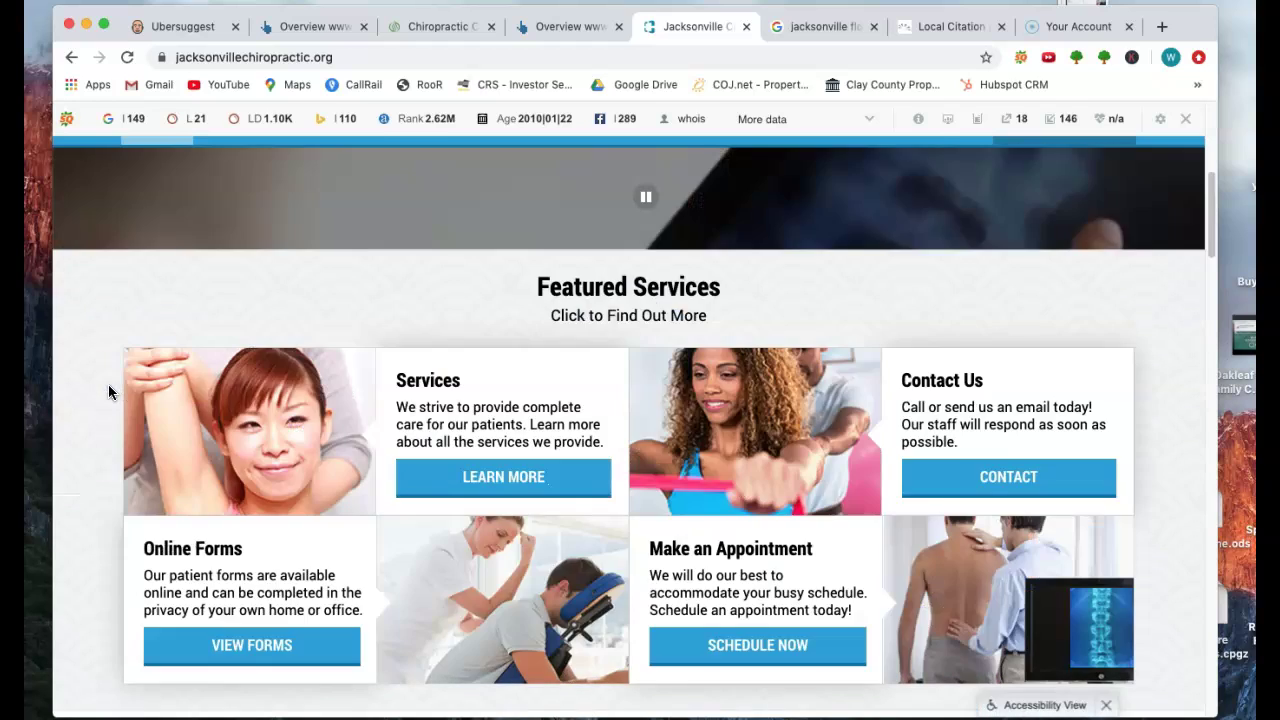
pyautogui.scroll(8, 108, 384)
pyautogui.click(309, 365)
pyautogui.moveTo(309, 362); pyautogui.dragTo(426, 331)
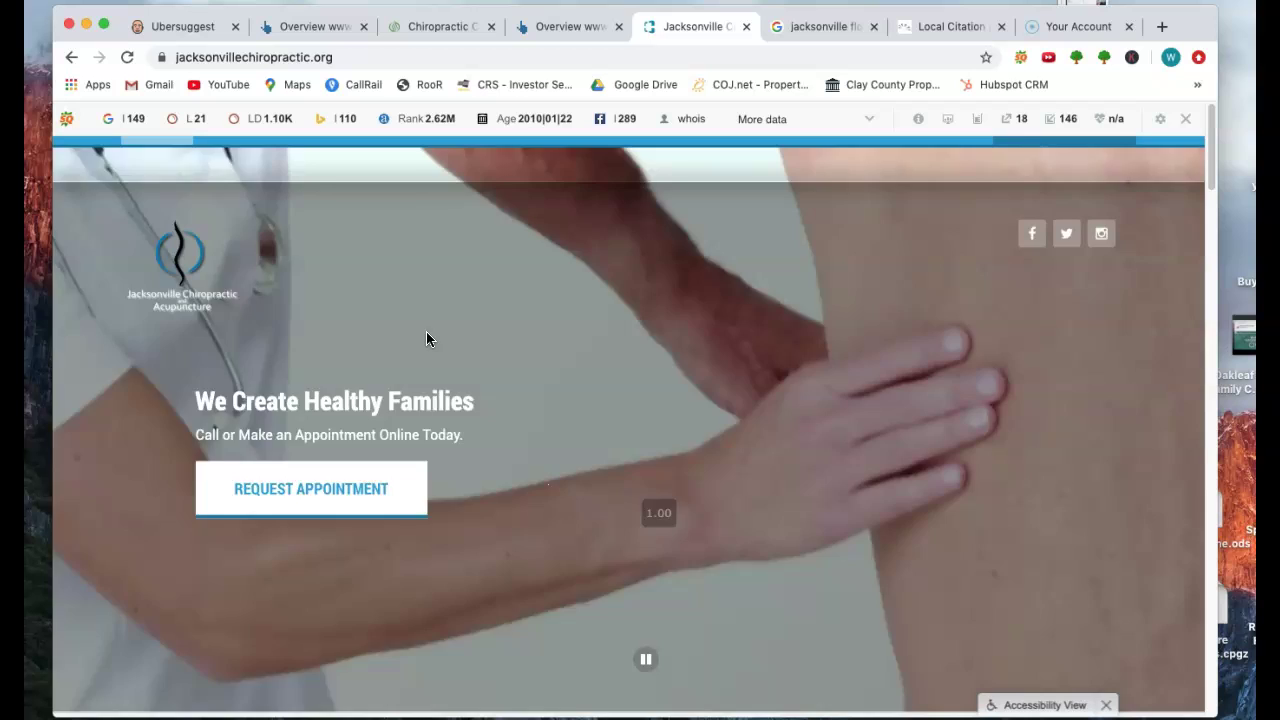
pyautogui.click(667, 234)
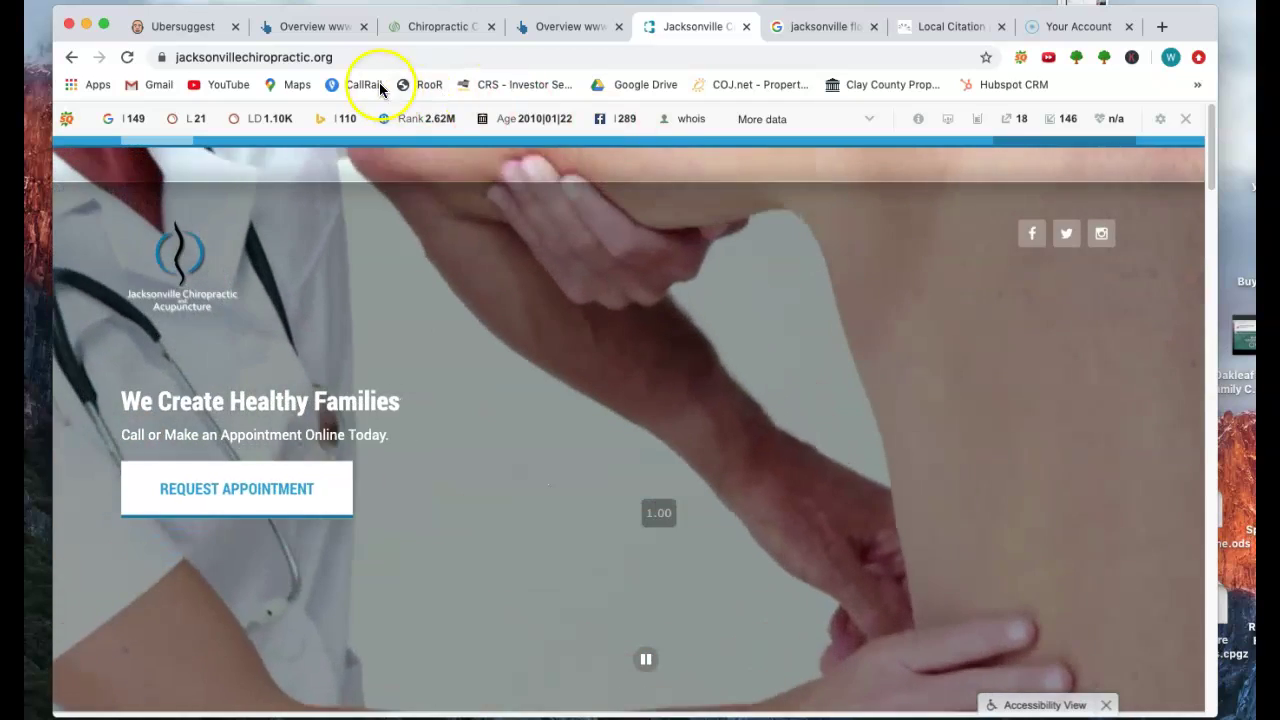
# - Show the Ahrefs overview for southsidechiropracticcarinjuryclinic.com: DR 1.8, 350 backlinks, 60 referring domains
pyautogui.click(290, 26)
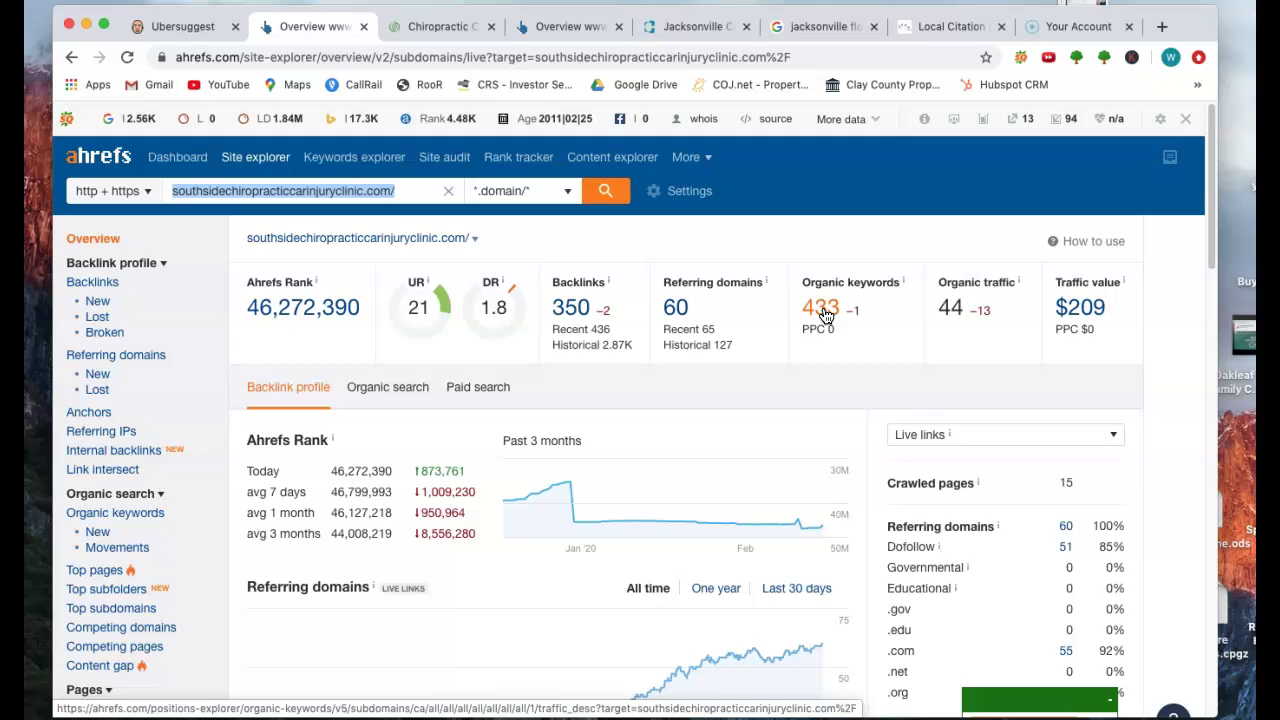
pyautogui.click(825, 312)
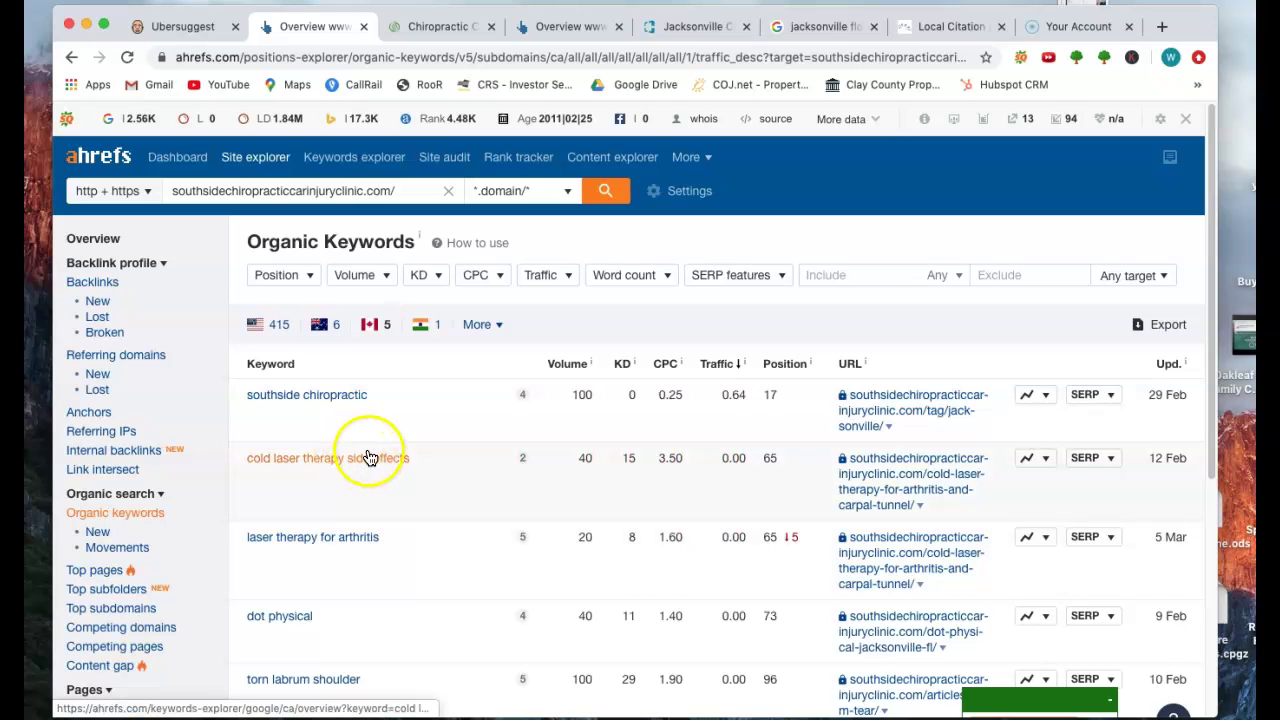
pyautogui.click(103, 240)
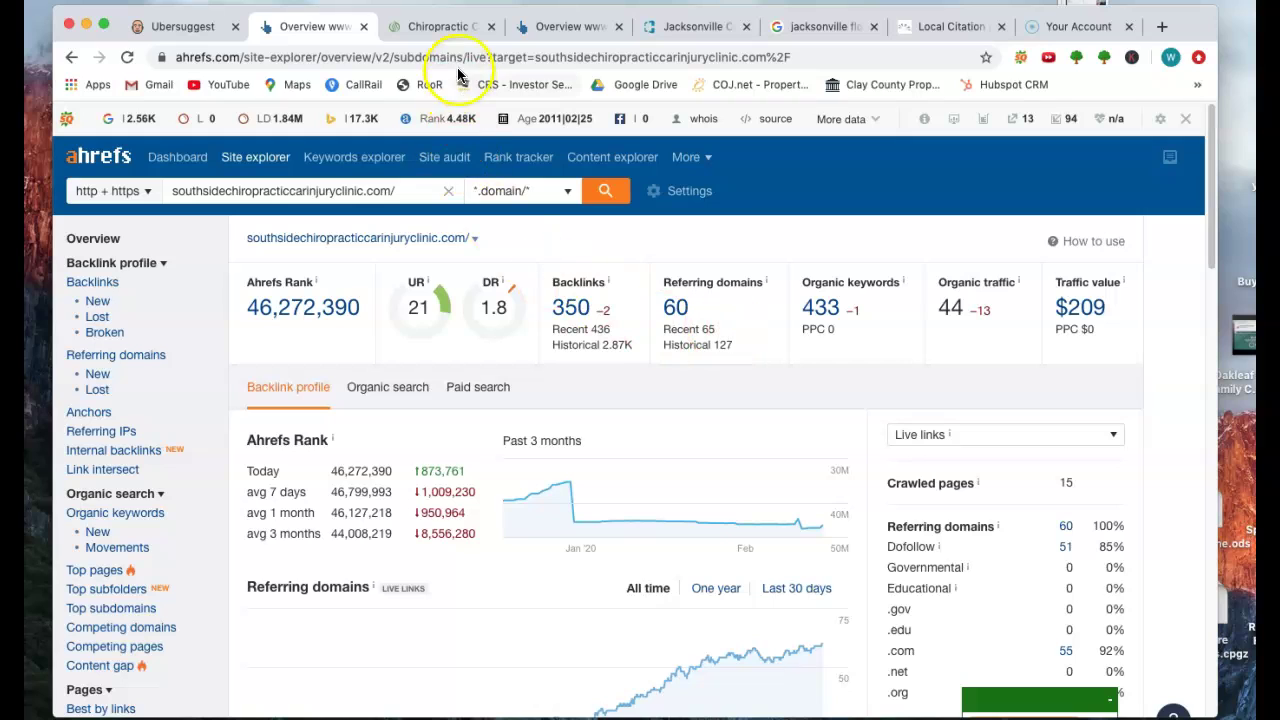
# - List jacksonvillechiropractic.org's Ahrefs organic keywords, filtered to the 208 US keywords
pyautogui.click(573, 30)
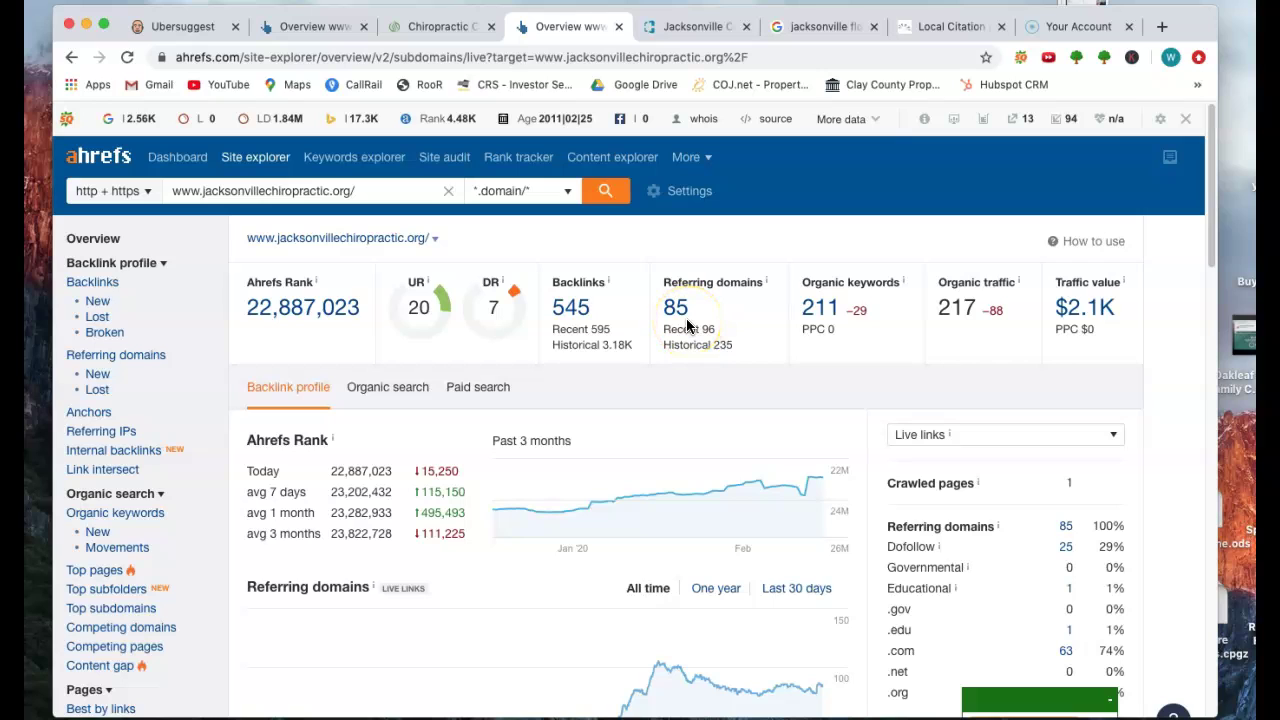
pyautogui.click(820, 316)
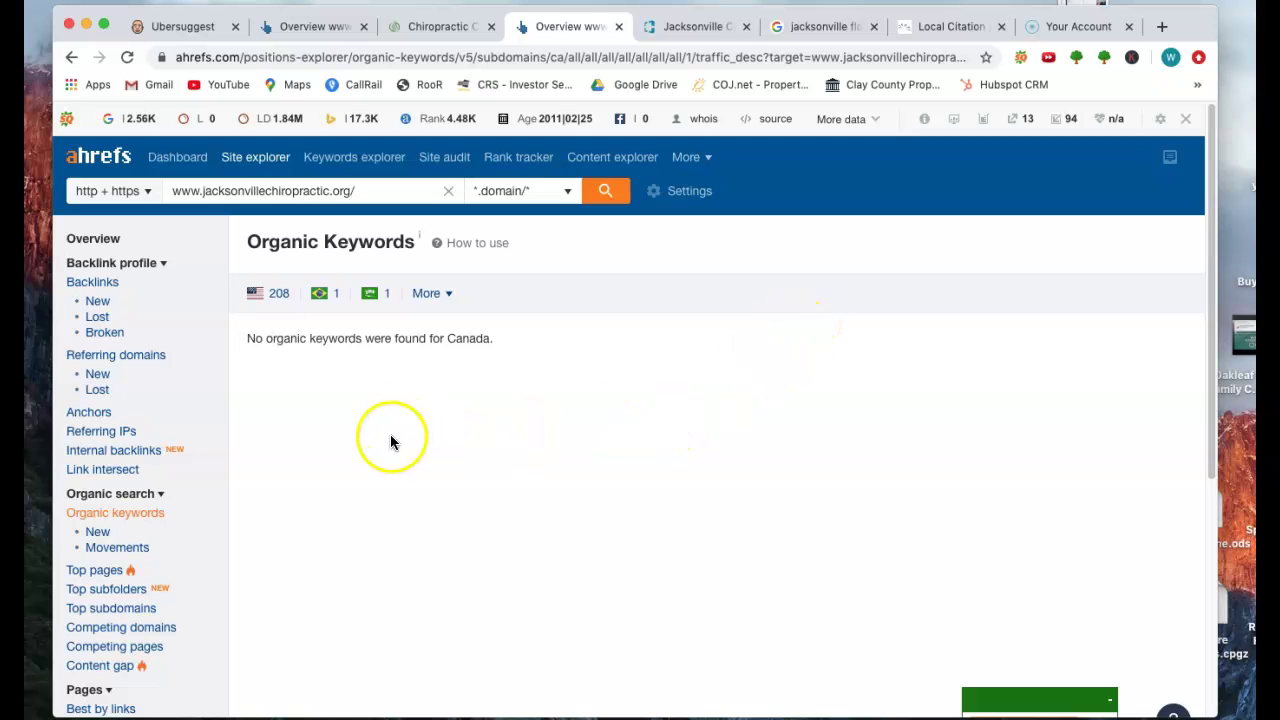
pyautogui.click(276, 295)
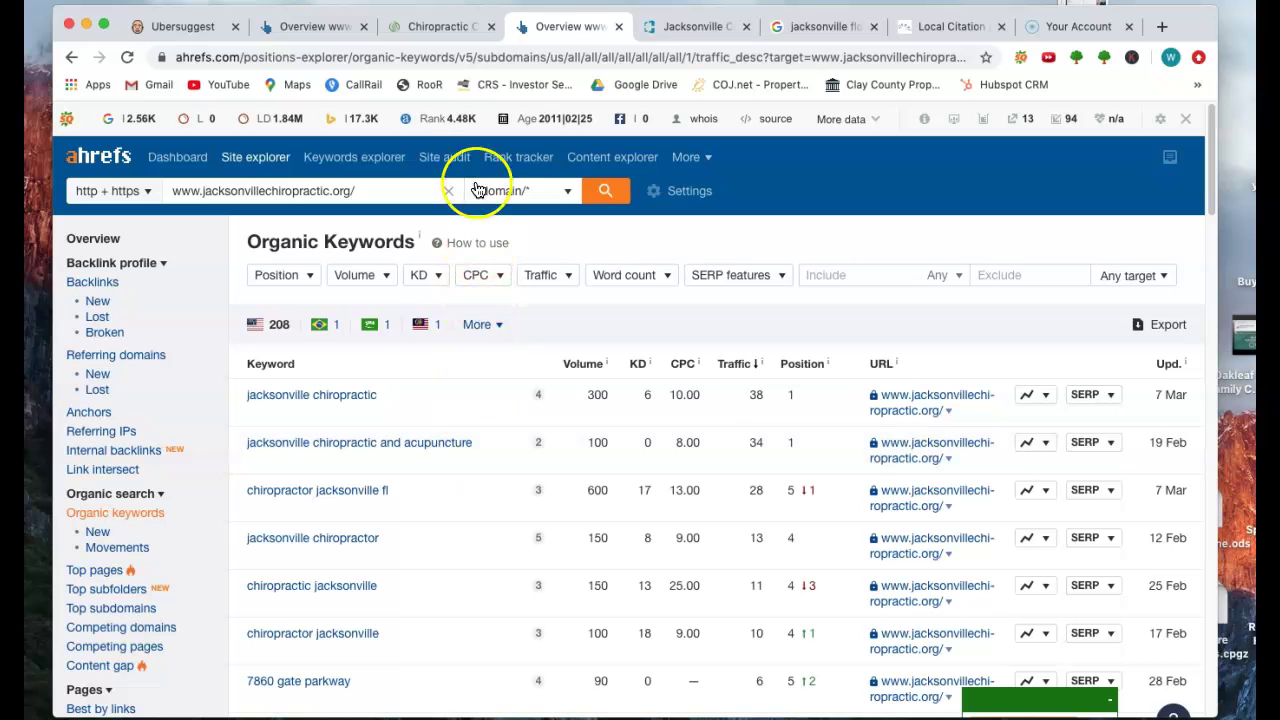
# - Go back to the clinic's website and scroll to its doctor introduction and Auto Injury Solutions section
pyautogui.click(320, 28)
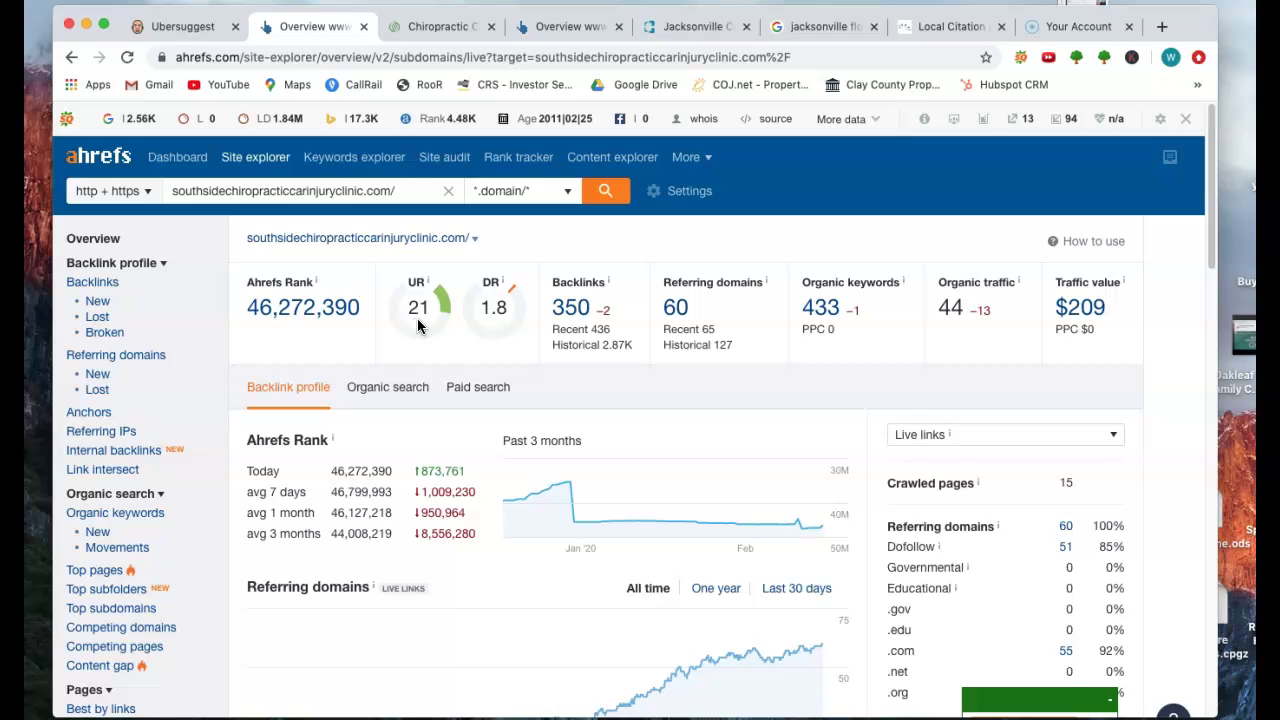
pyautogui.click(440, 28)
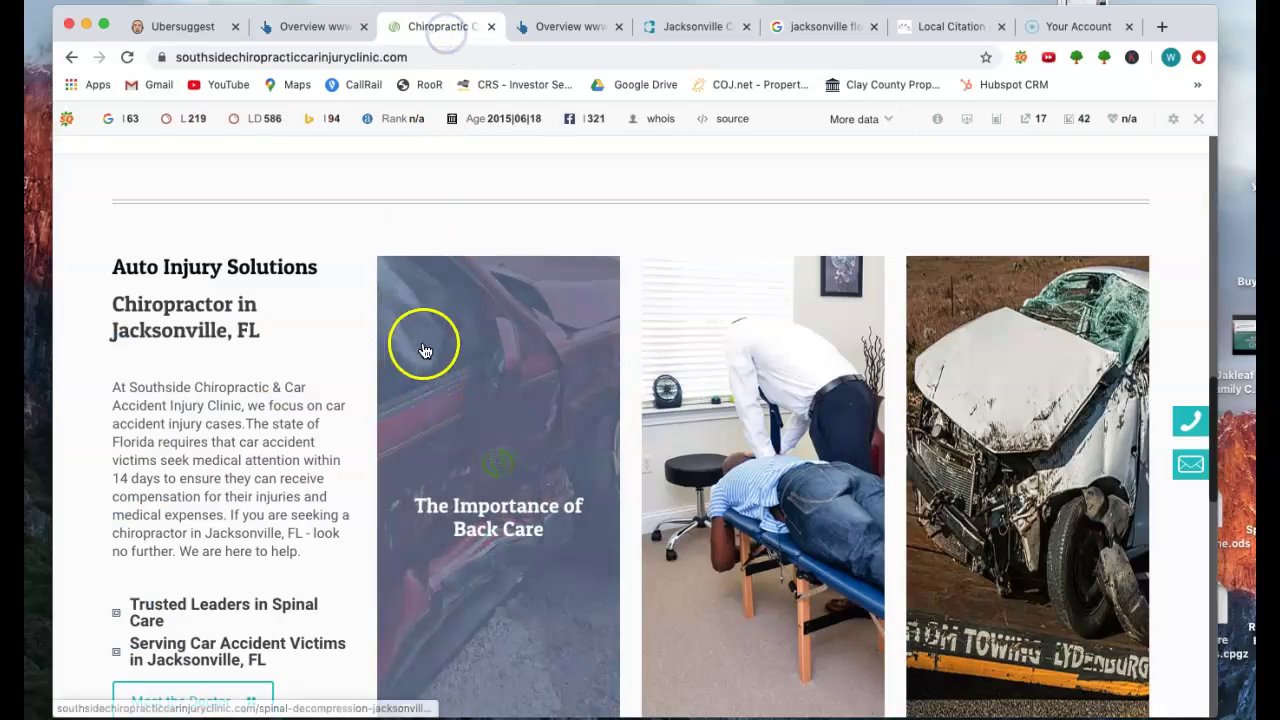
pyautogui.scroll(5, 420, 360)
pyautogui.scroll(4, 416, 363)
pyautogui.scroll(-10, 415, 358)
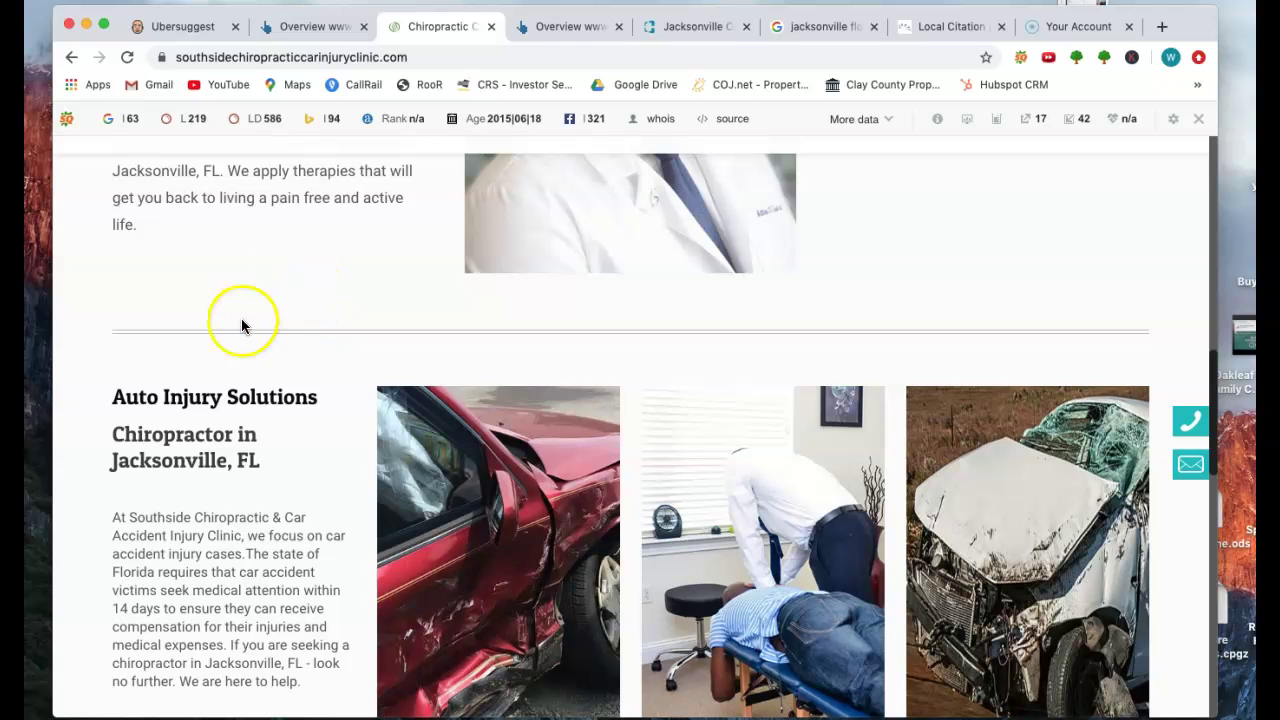
pyautogui.scroll(-5, 235, 605)
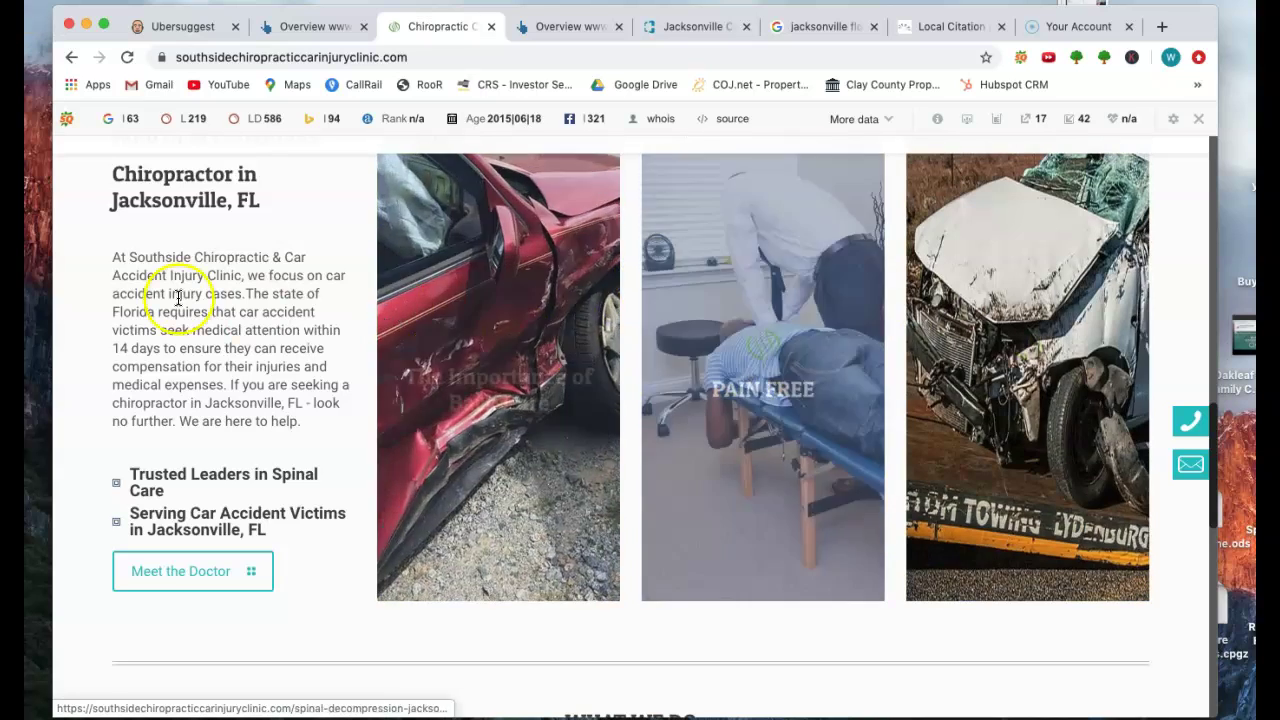
pyautogui.scroll(8, 236, 325)
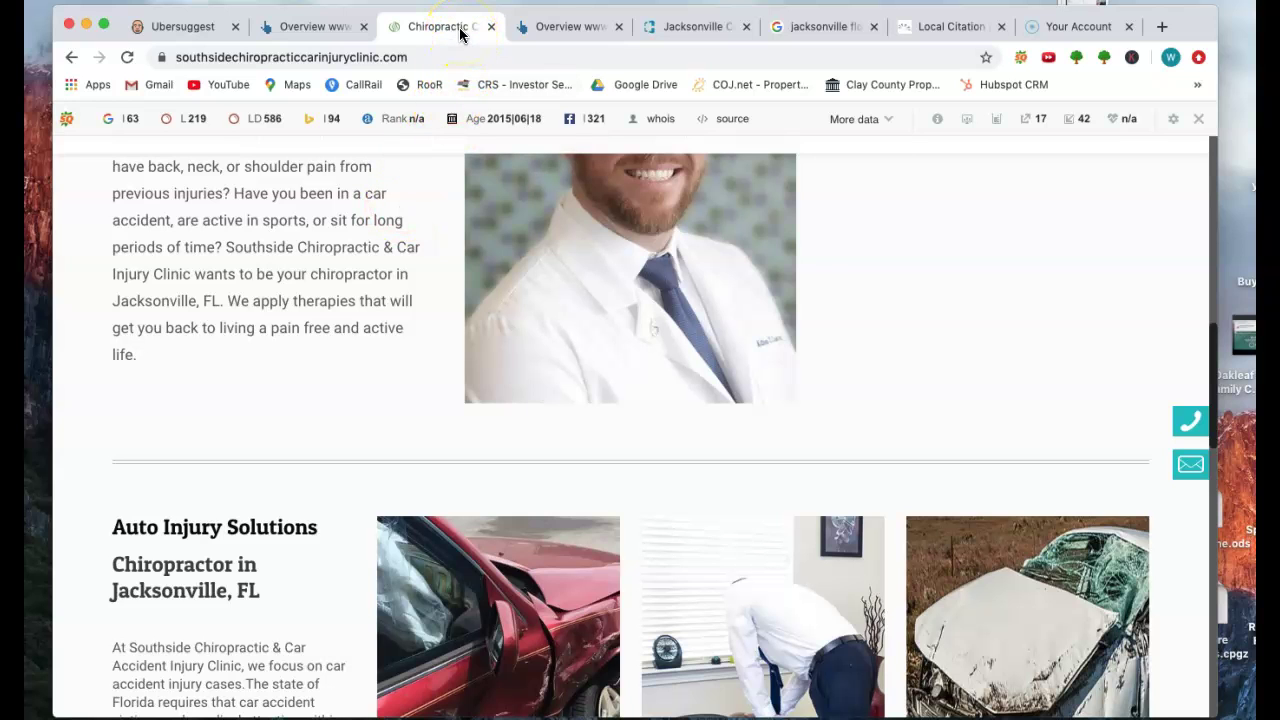
# - Scroll the jacksonville florida chiropractor results through ads, map pack and Jacksonville Chiropractic & Acupuncture's listing
pyautogui.click(806, 31)
pyautogui.scroll(5, 558, 390)
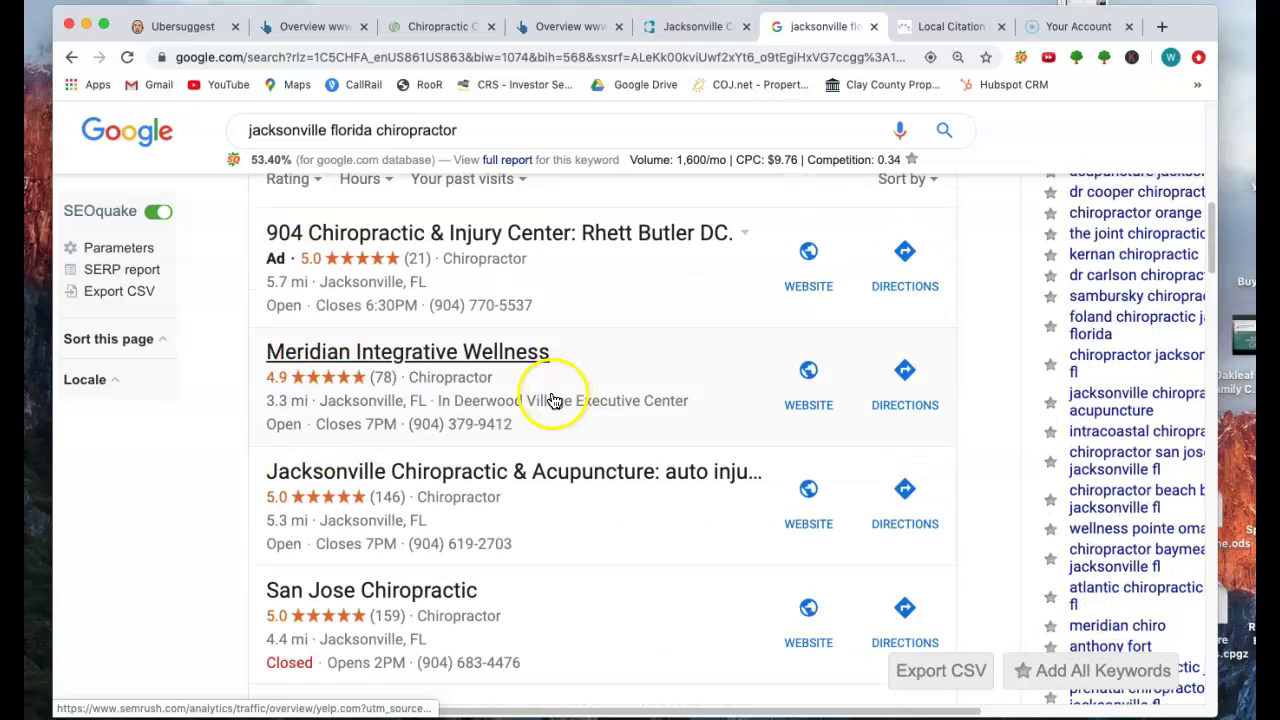
pyautogui.scroll(-2, 555, 400)
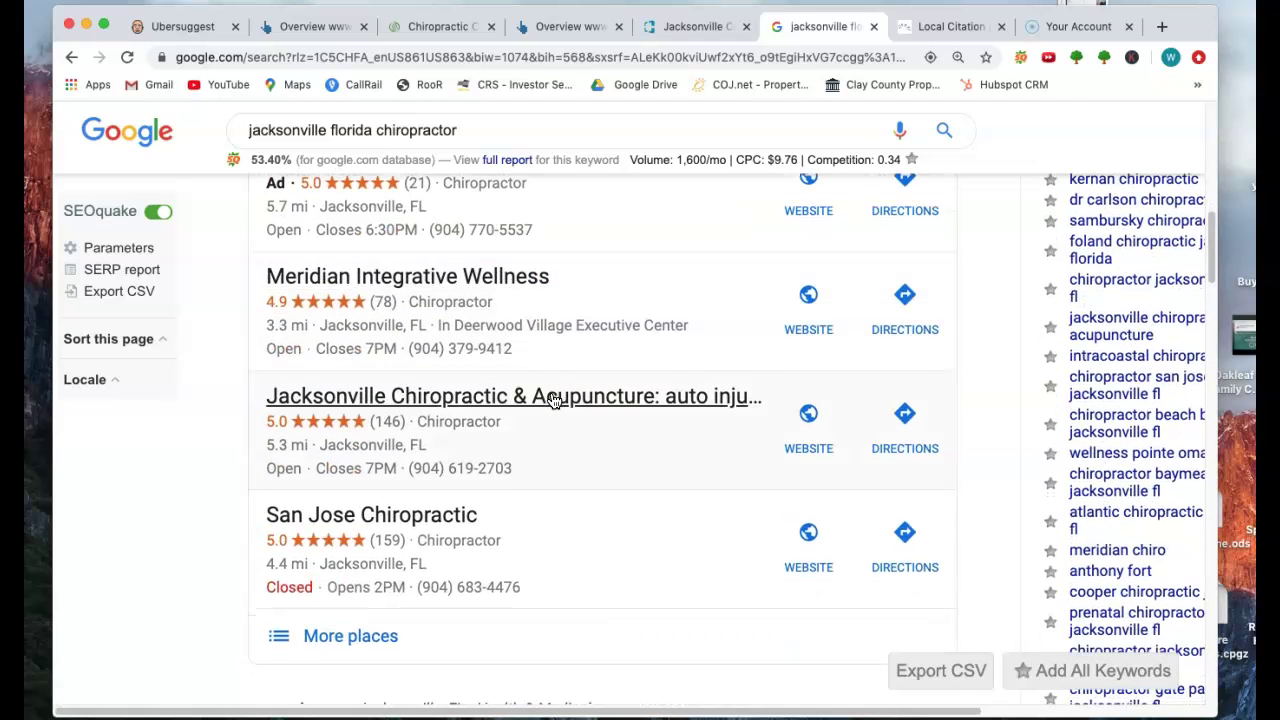
pyautogui.scroll(-1, 400, 257)
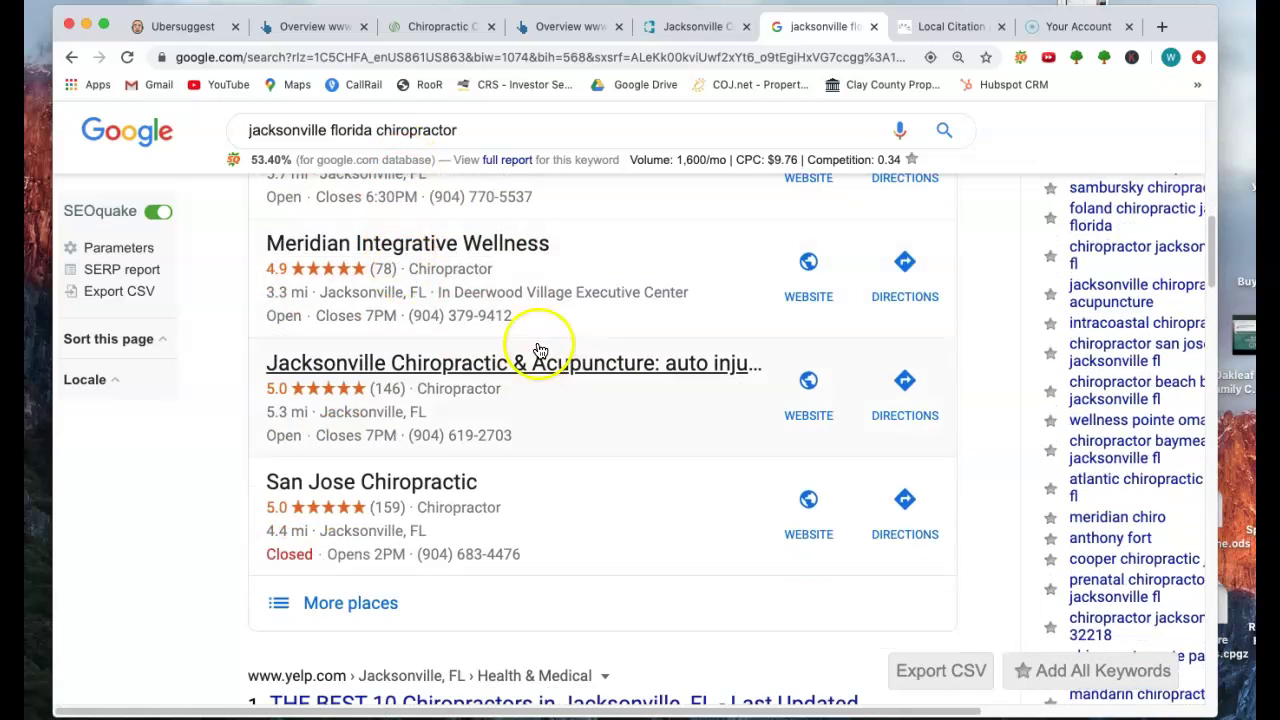
pyautogui.scroll(8, 260, 358)
pyautogui.scroll(5, 297, 287)
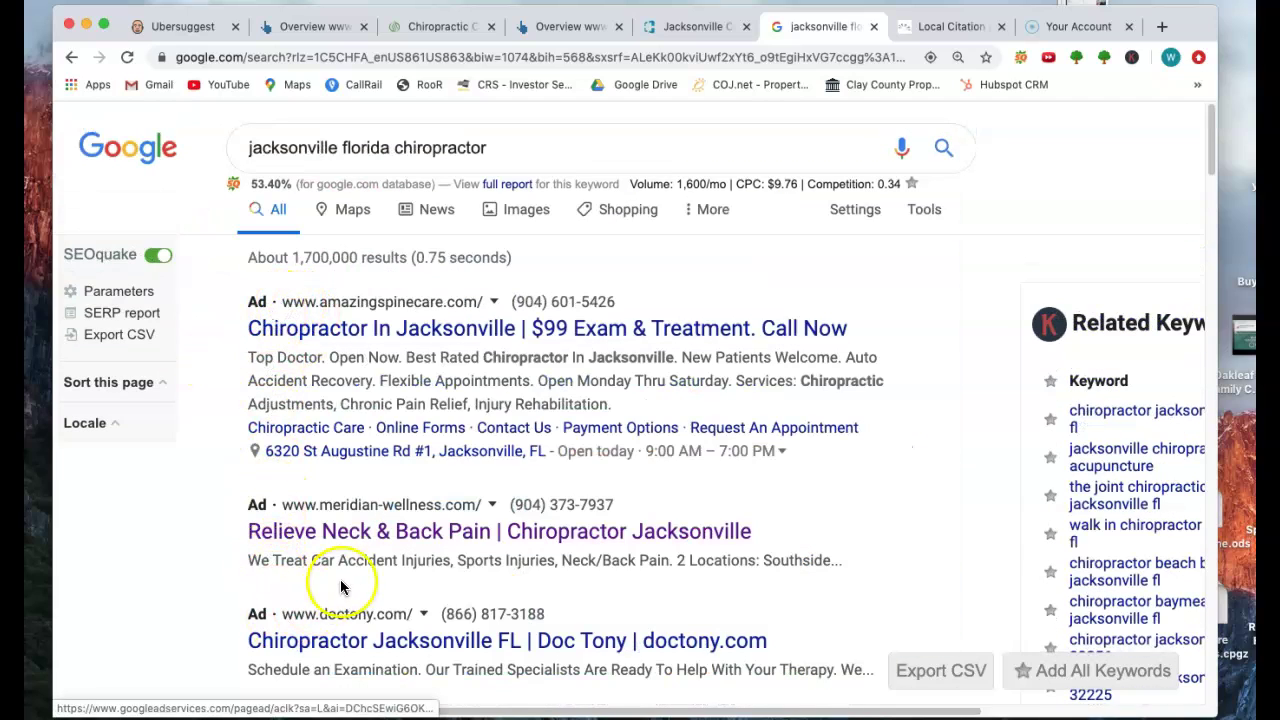
pyautogui.scroll(-7, 314, 571)
pyautogui.scroll(-1, 408, 553)
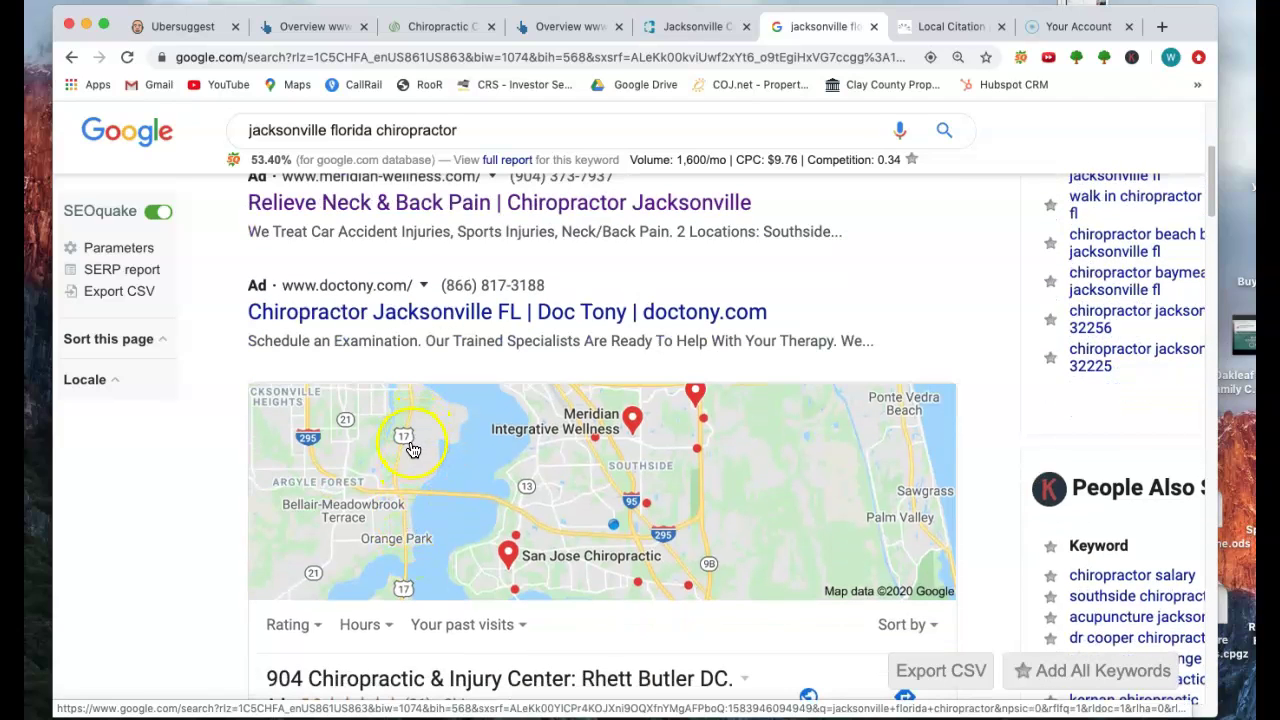
pyautogui.scroll(-2, 419, 438)
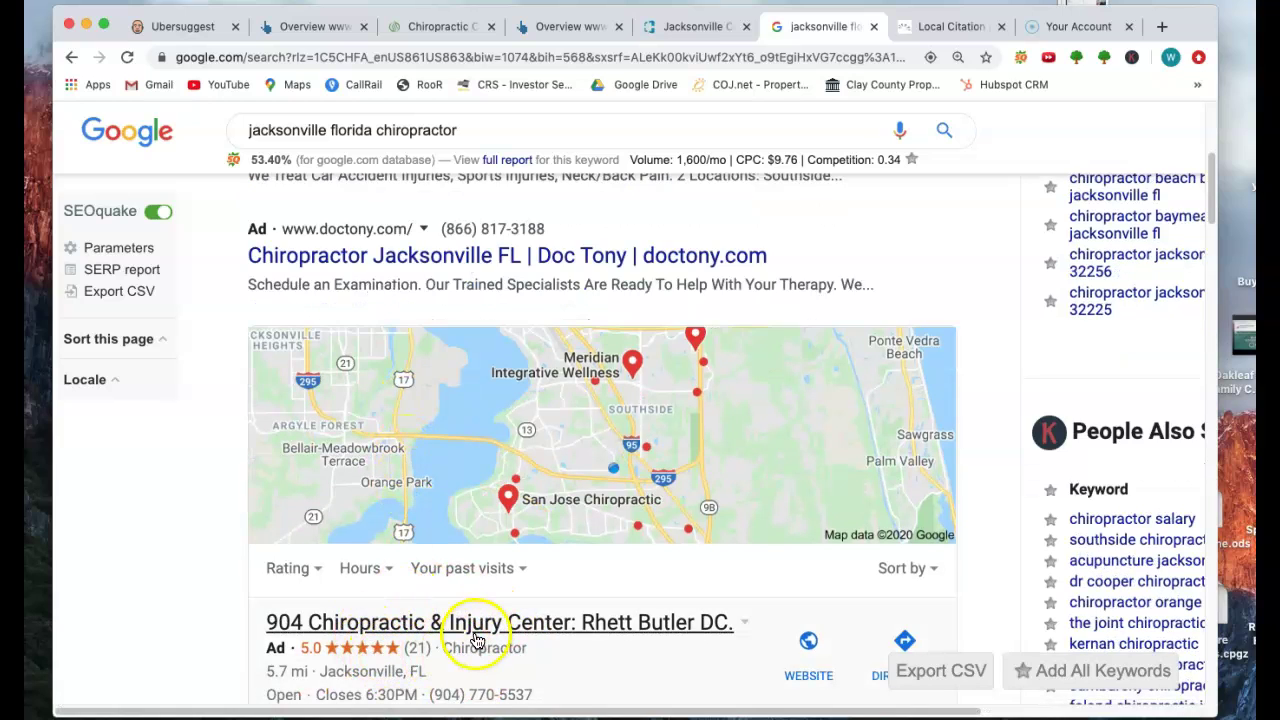
pyautogui.scroll(-10, 478, 635)
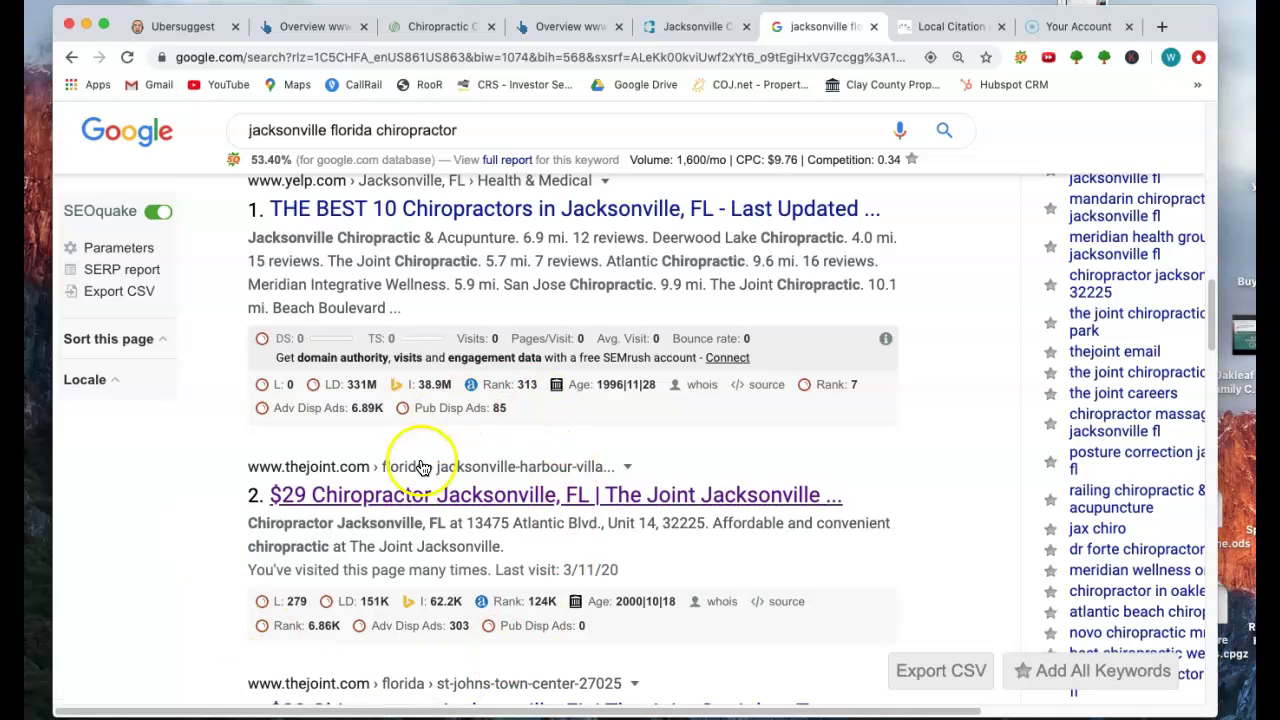
pyautogui.scroll(5, 423, 462)
pyautogui.scroll(4, 422, 458)
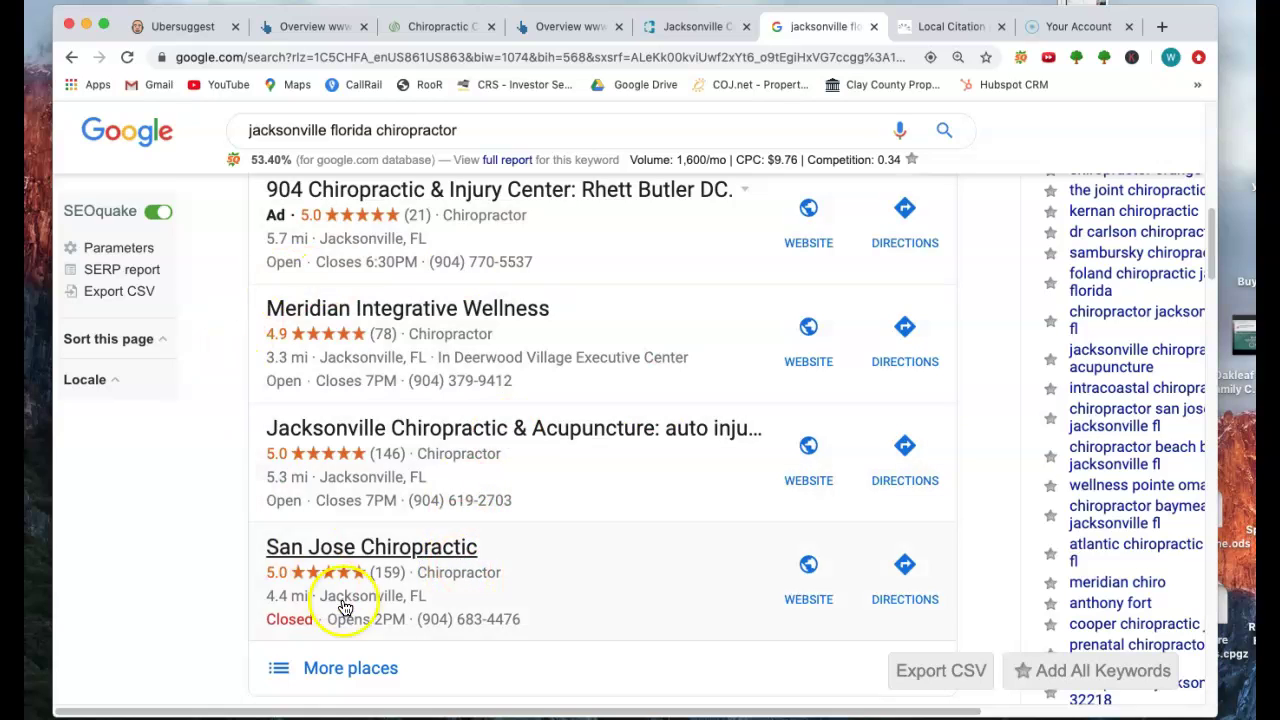
pyautogui.scroll(-3, 395, 560)
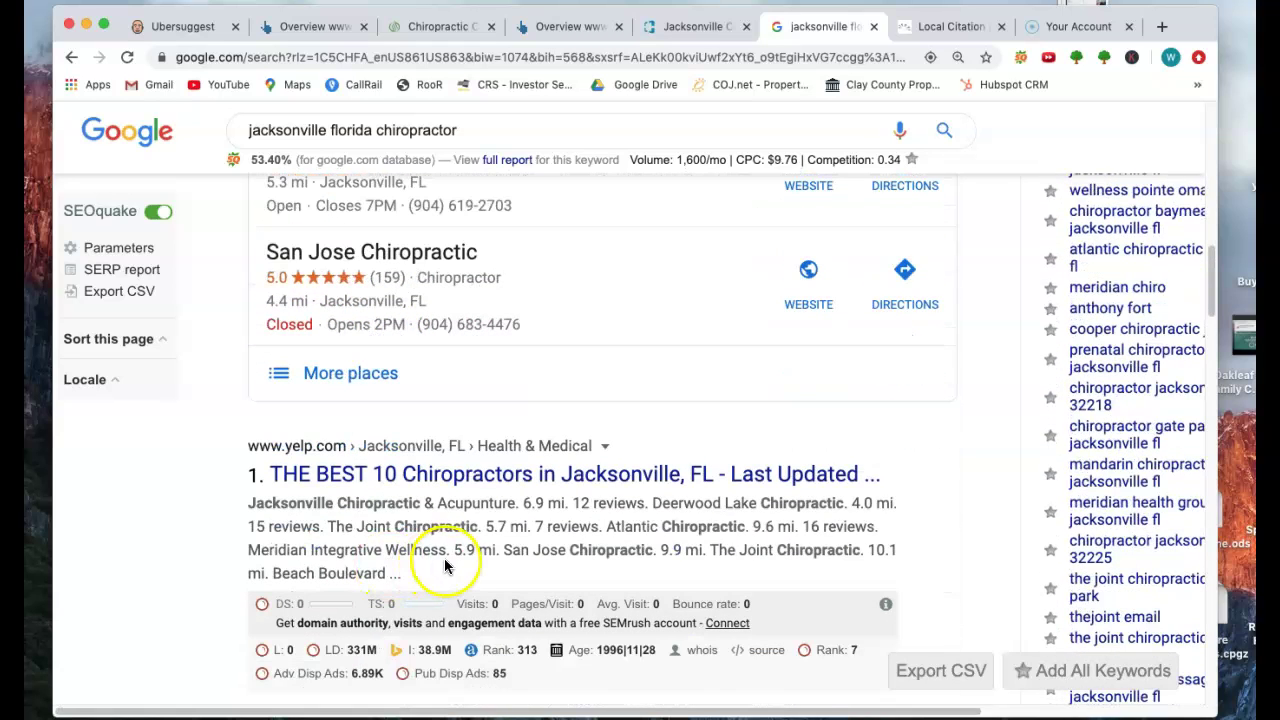
pyautogui.scroll(-4, 449, 560)
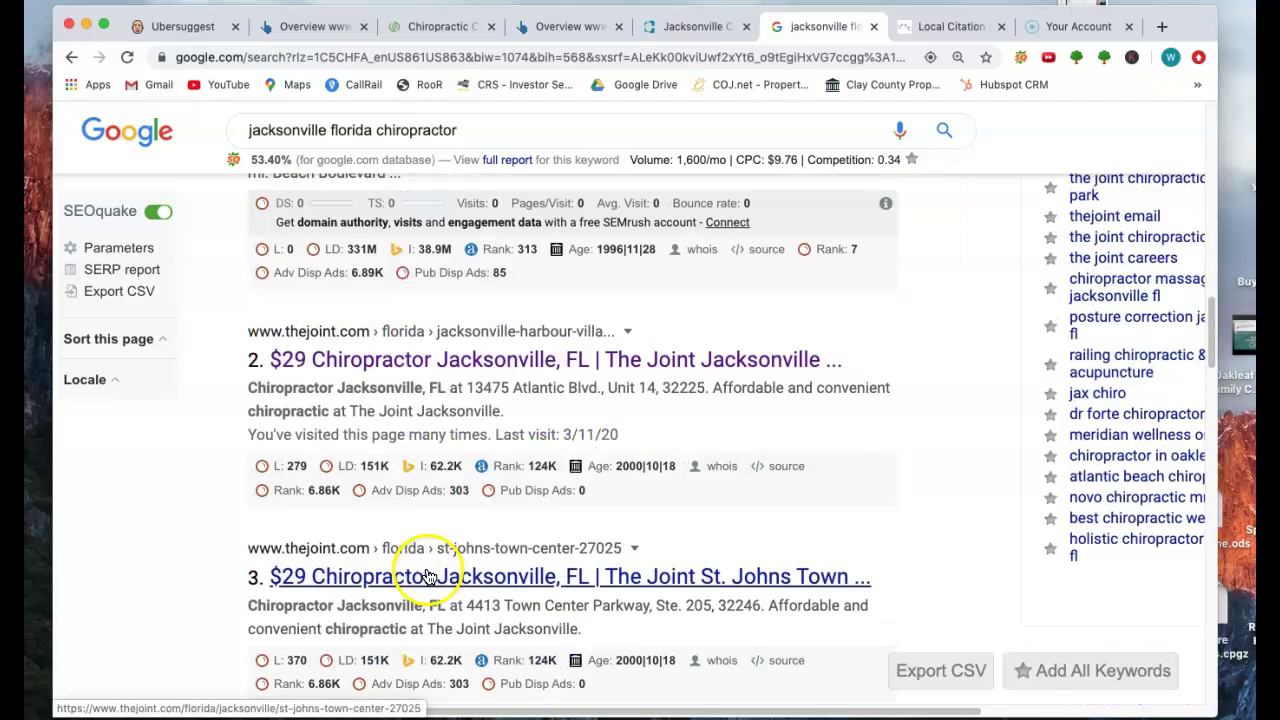
pyautogui.scroll(-3, 260, 585)
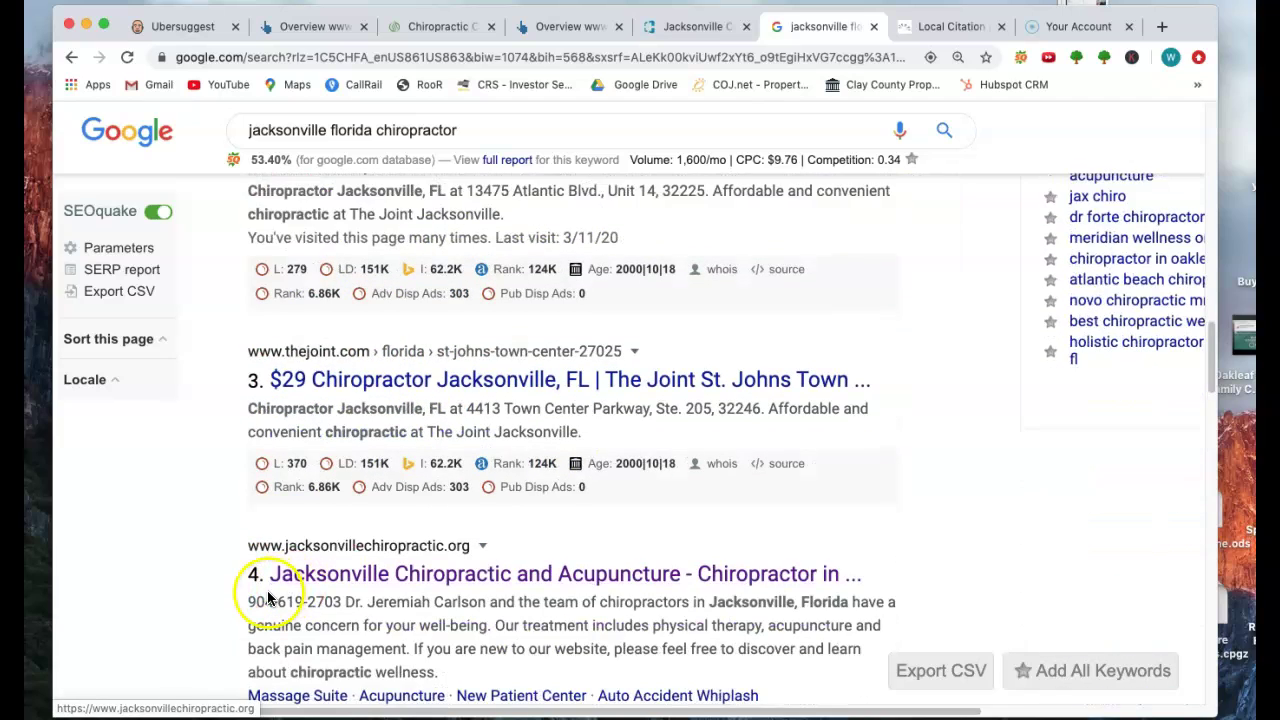
pyautogui.scroll(7, 418, 544)
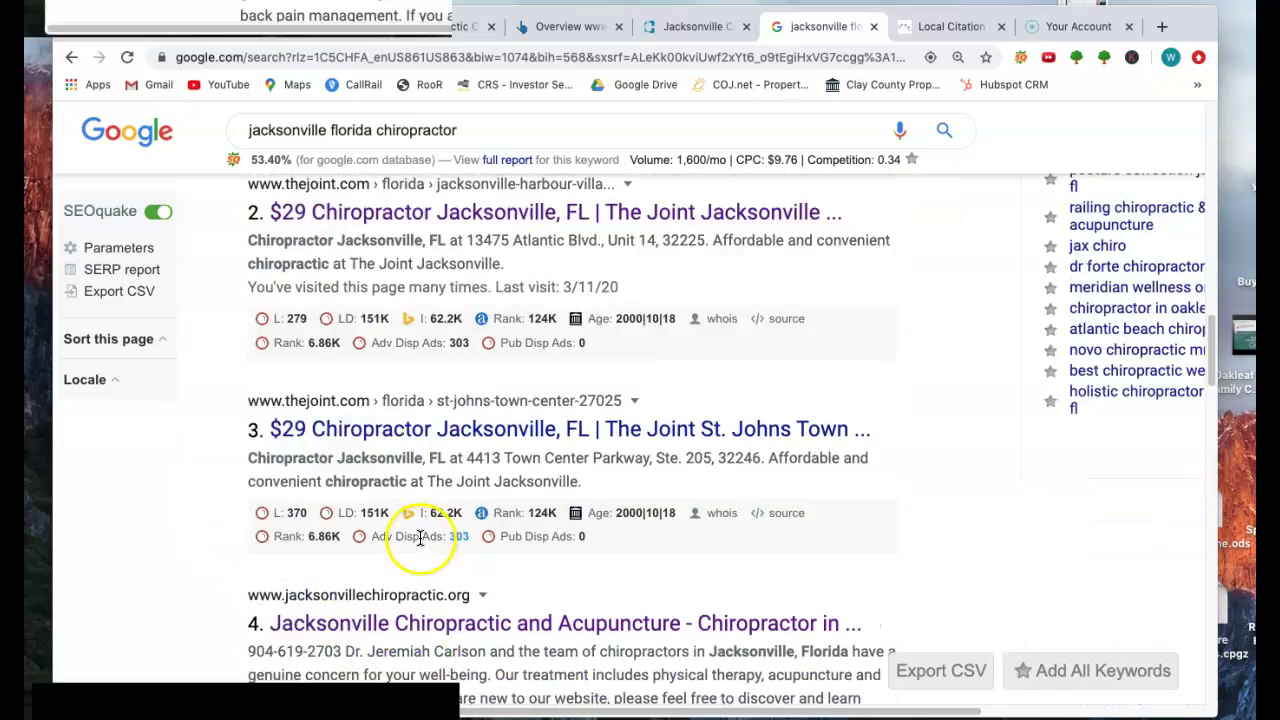
pyautogui.scroll(1, 421, 545)
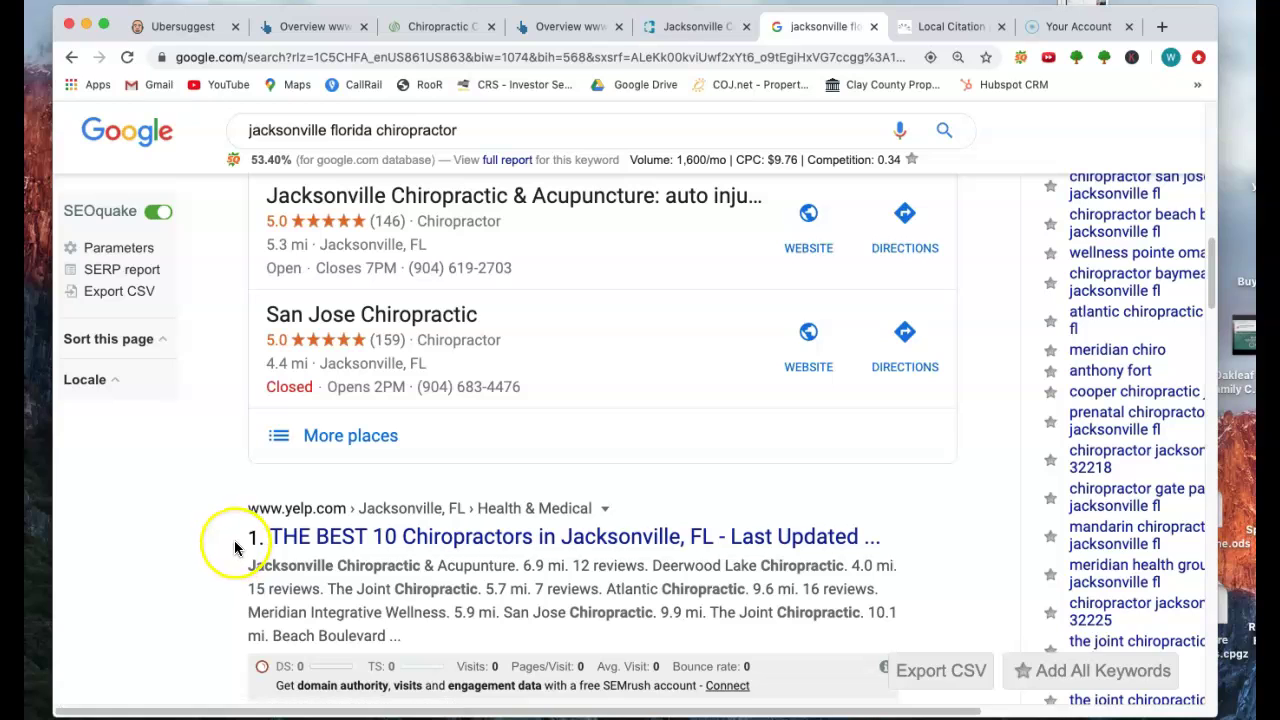
pyautogui.scroll(2, 237, 547)
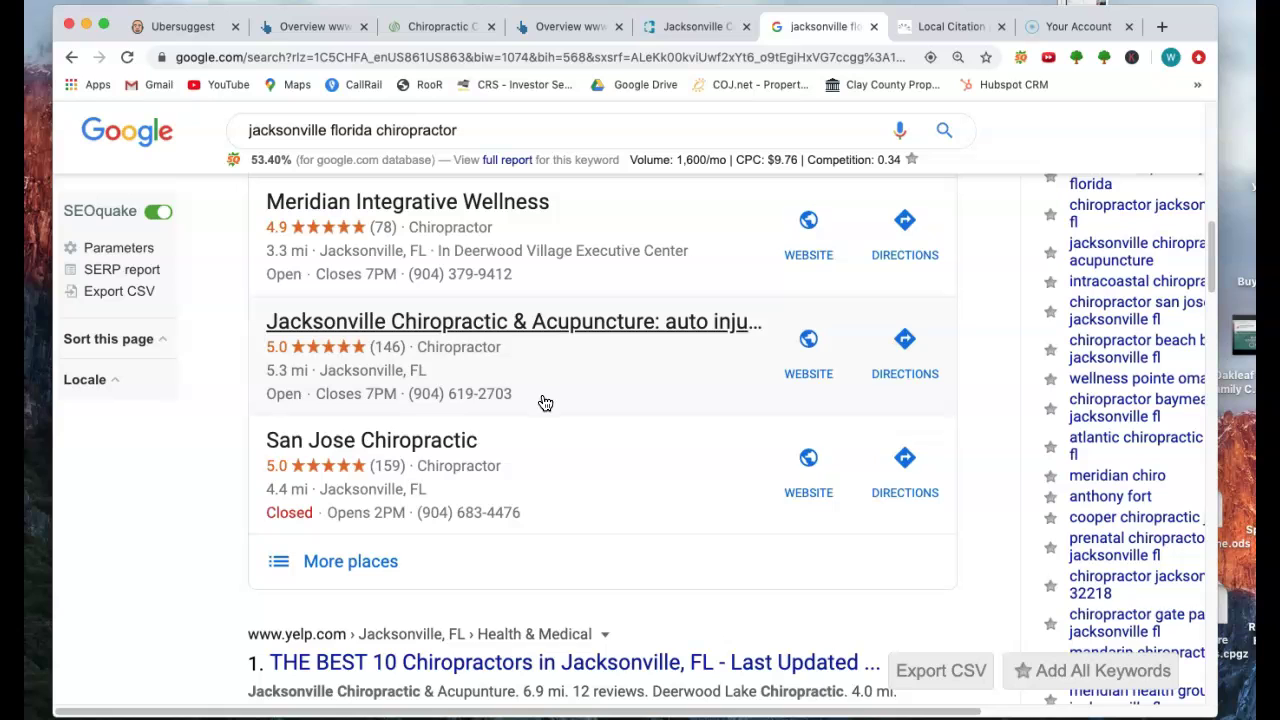
pyautogui.scroll(2, 540, 400)
pyautogui.scroll(2, 537, 401)
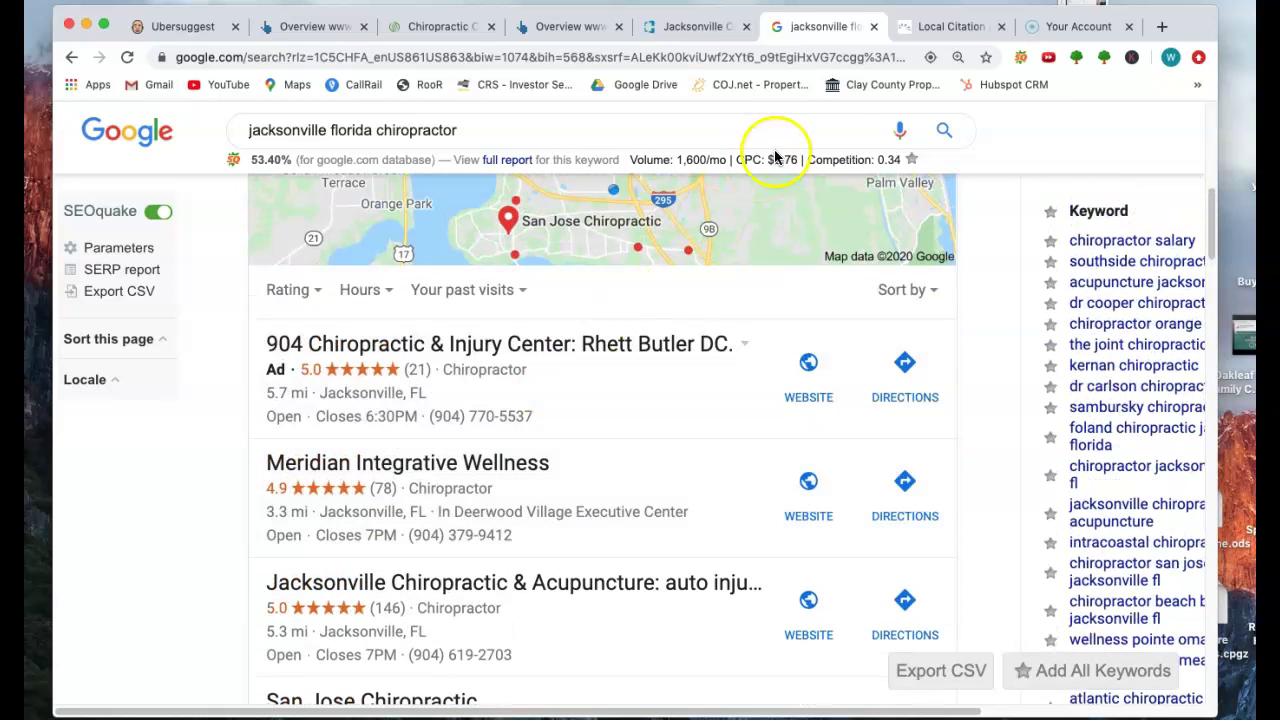
# - View Whitespark's saved searches: the clinic site has 70 citation sources, amazingspinecare.com 62
pyautogui.click(937, 28)
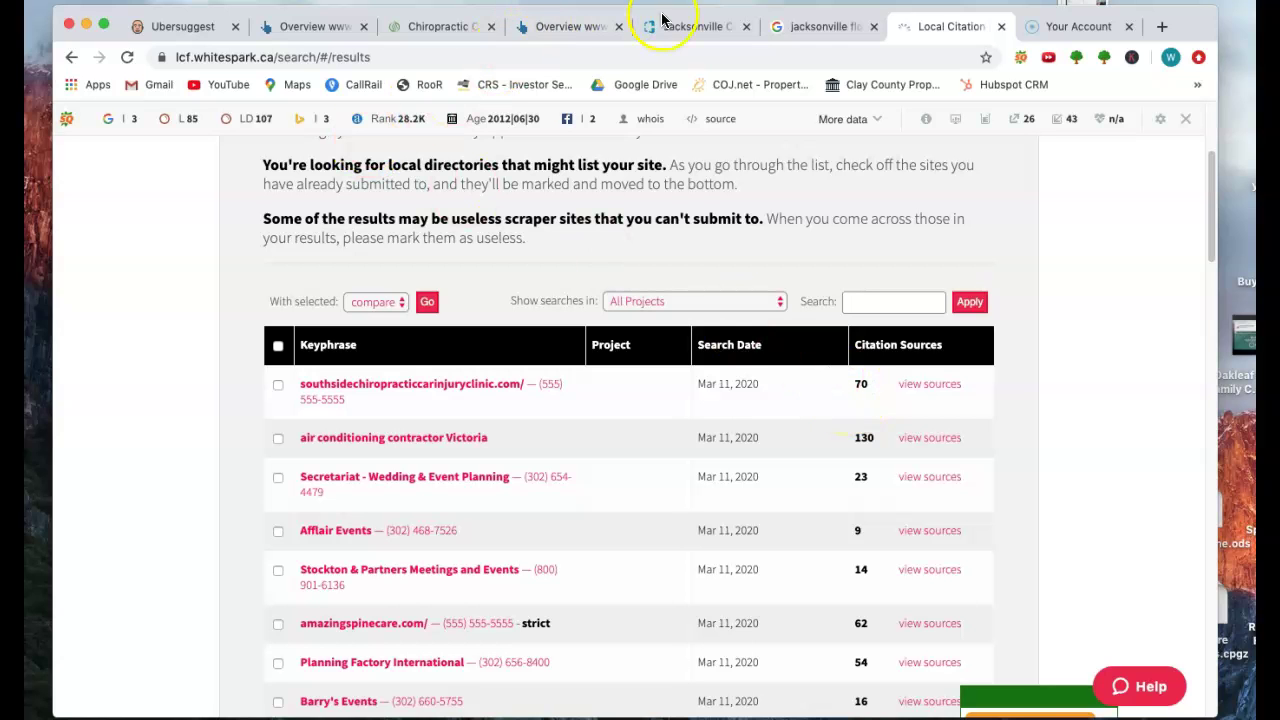
# - Return to the 'jacksonville florida chiropractor' Google results and scroll to The Joint Jacksonville listings
pyautogui.click(818, 28)
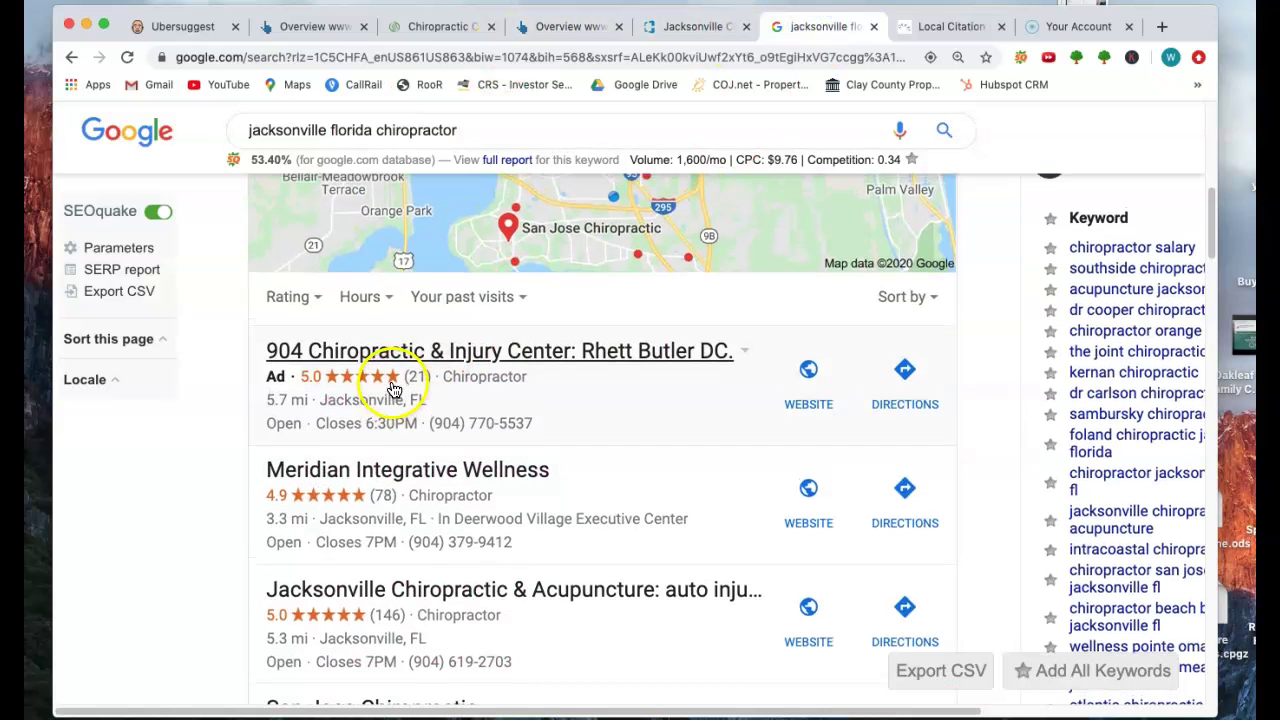
pyautogui.scroll(-1, 450, 410)
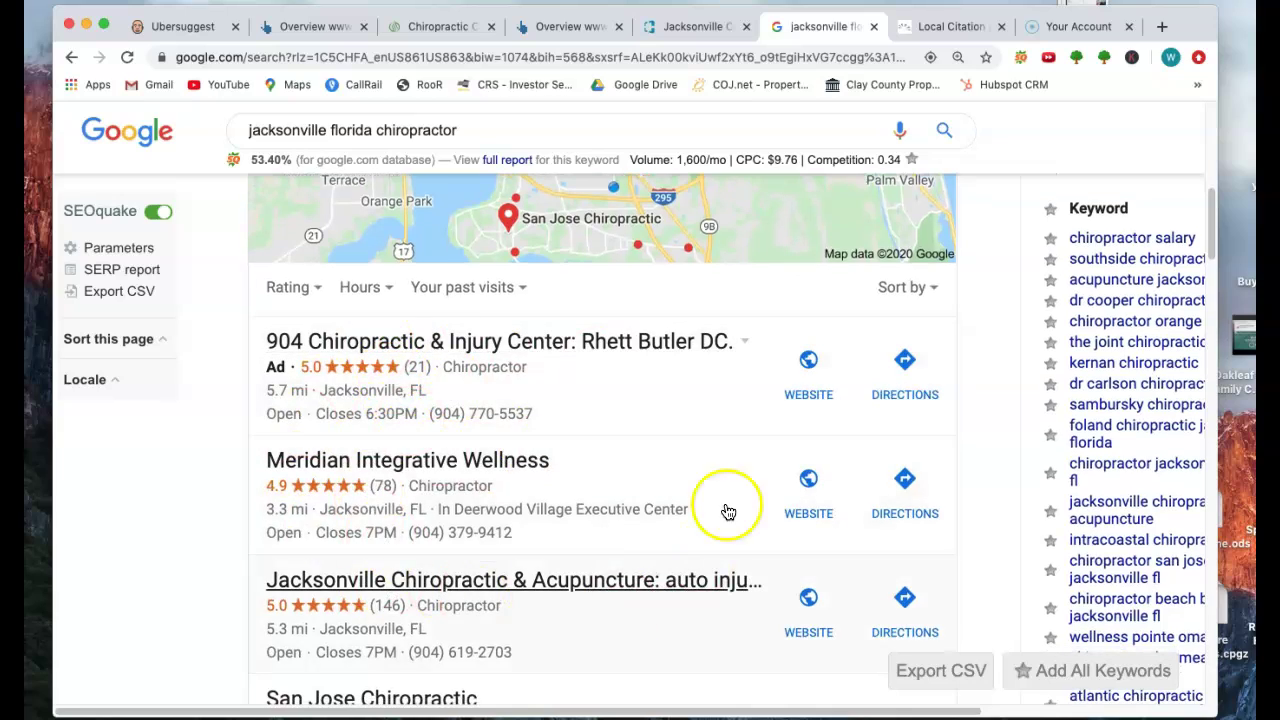
pyautogui.scroll(-1, 610, 435)
pyautogui.scroll(-10, 534, 620)
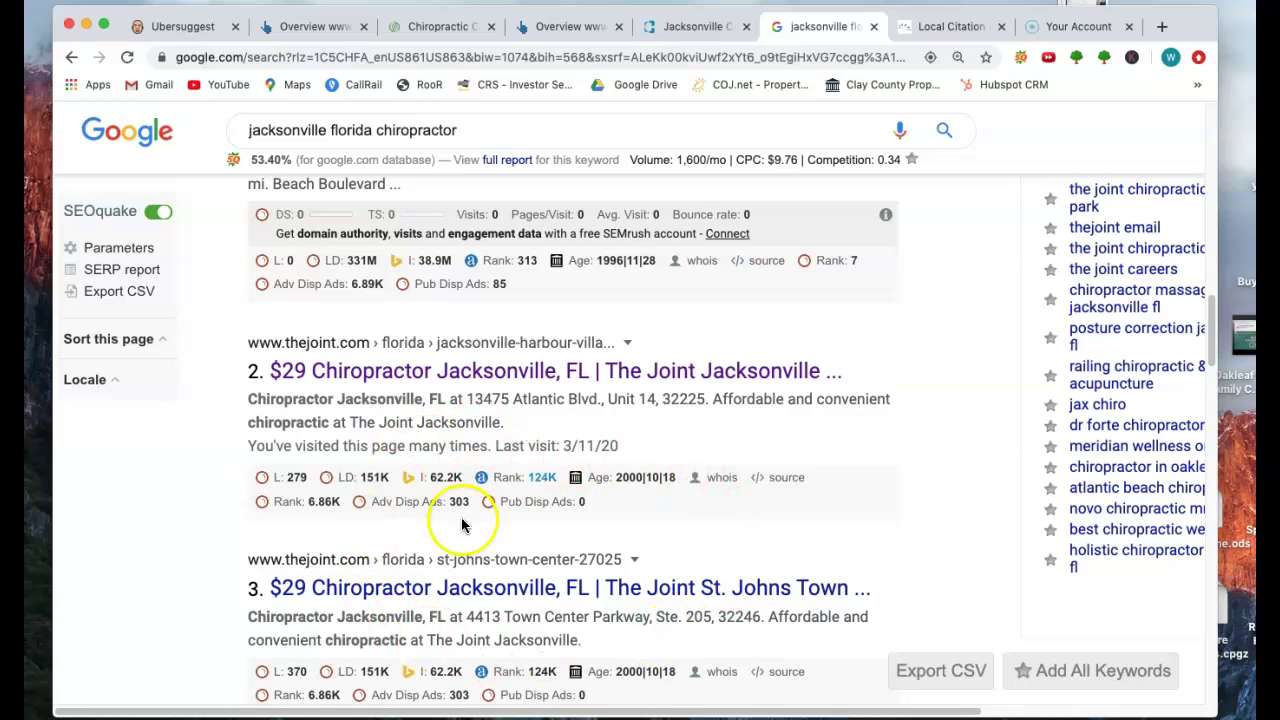
# - Return to the Southside Chiropractic homepage and scroll up to its 5.0 Google and Facebook ratings
pyautogui.click(428, 26)
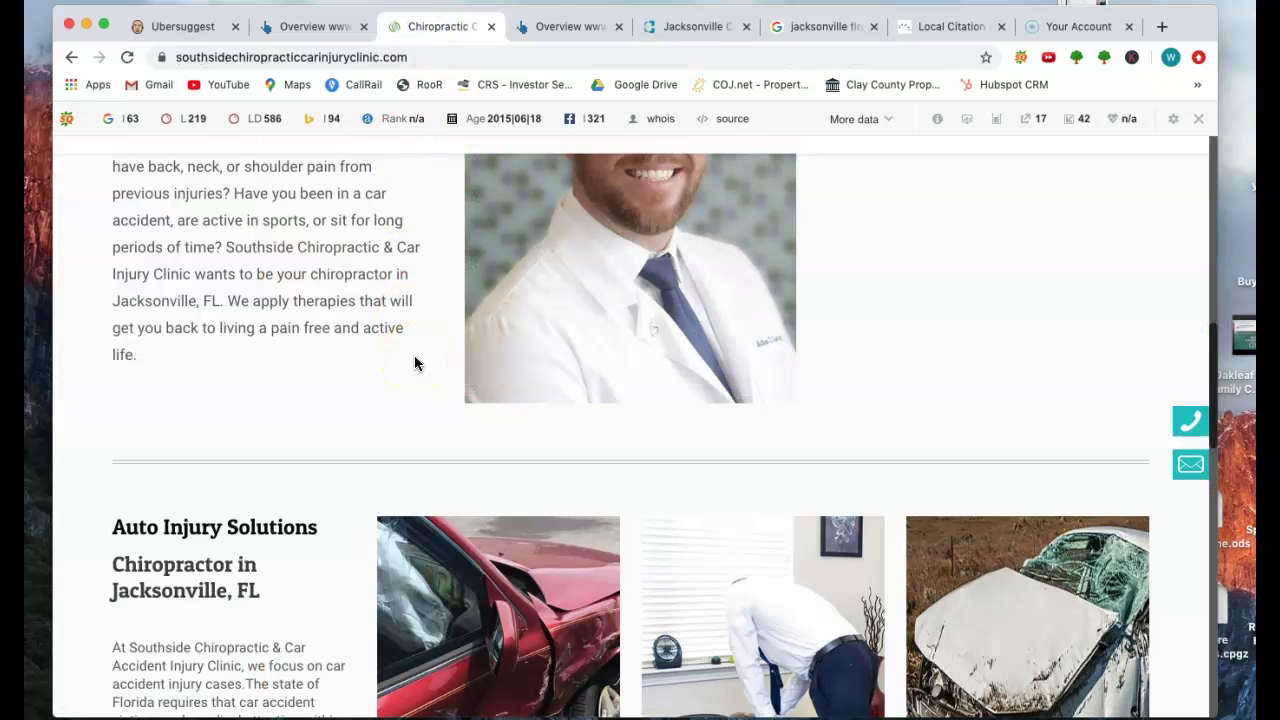
pyautogui.scroll(10, 414, 363)
pyautogui.scroll(3, 417, 361)
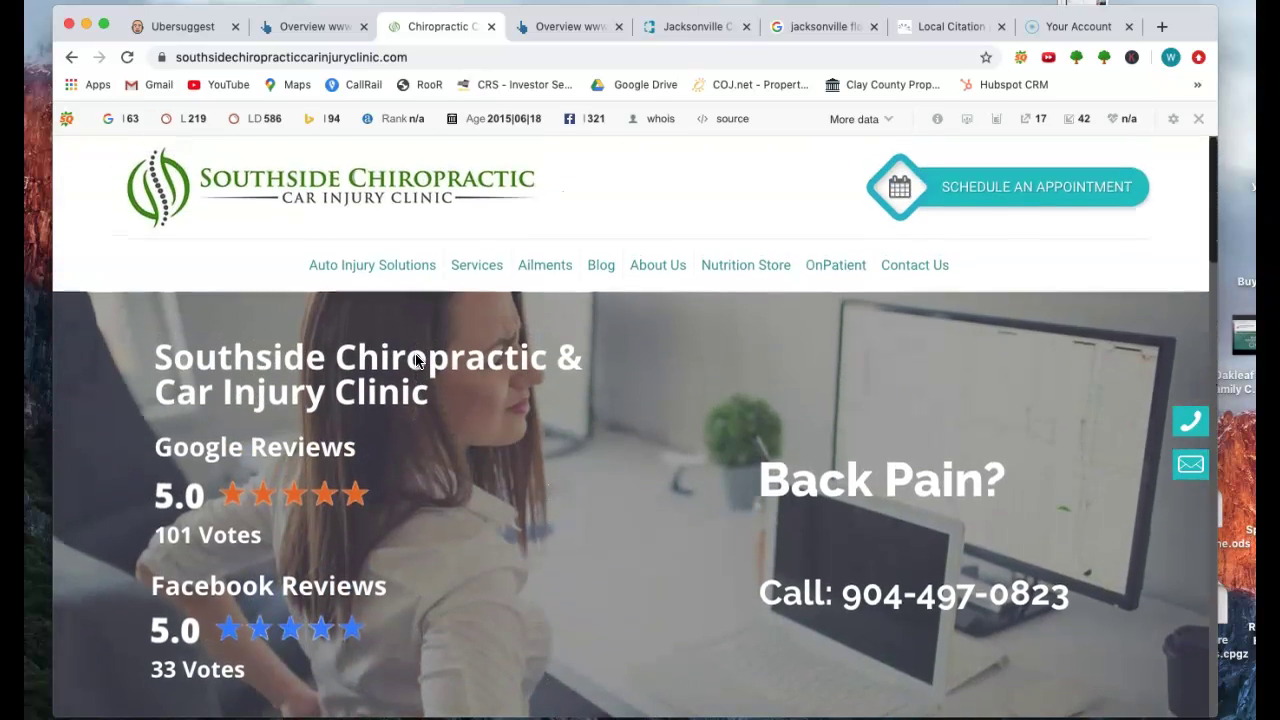